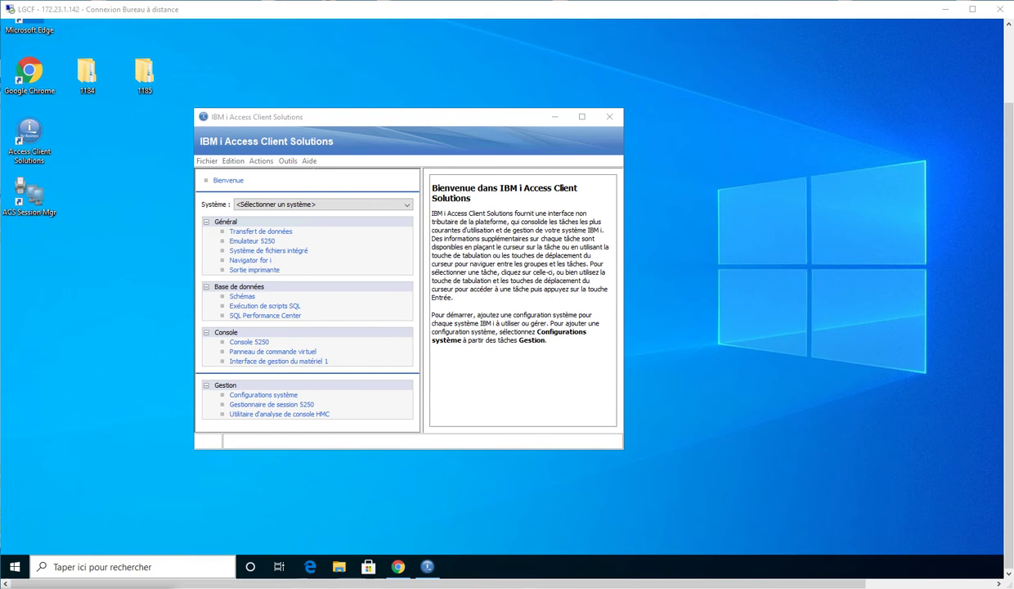
- Check the installed client version and the Java runtime it uses in the About information, and close it
click(310, 160)
click(331, 217)
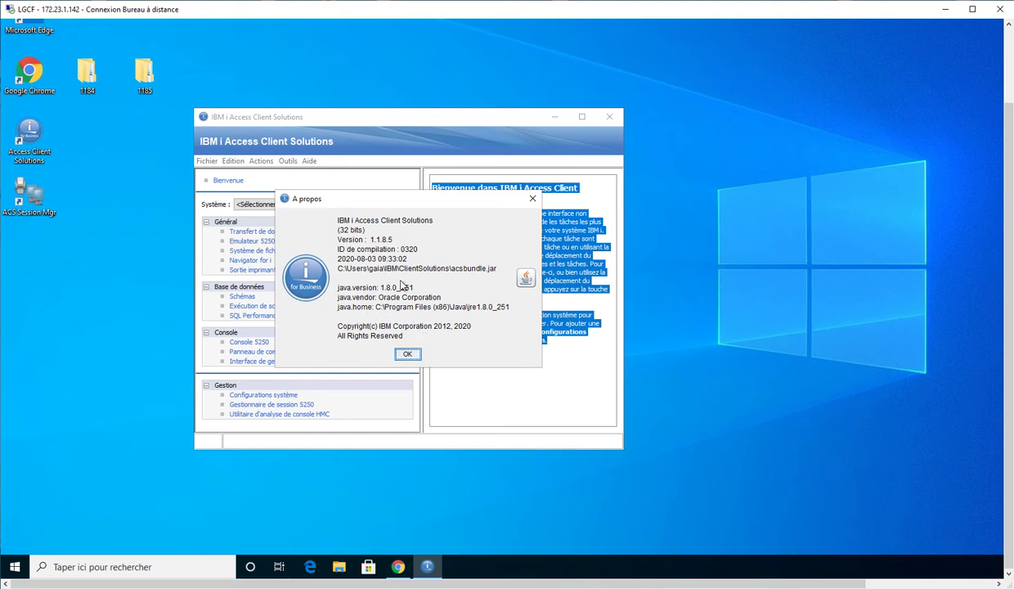
click(408, 355)
click(468, 382)
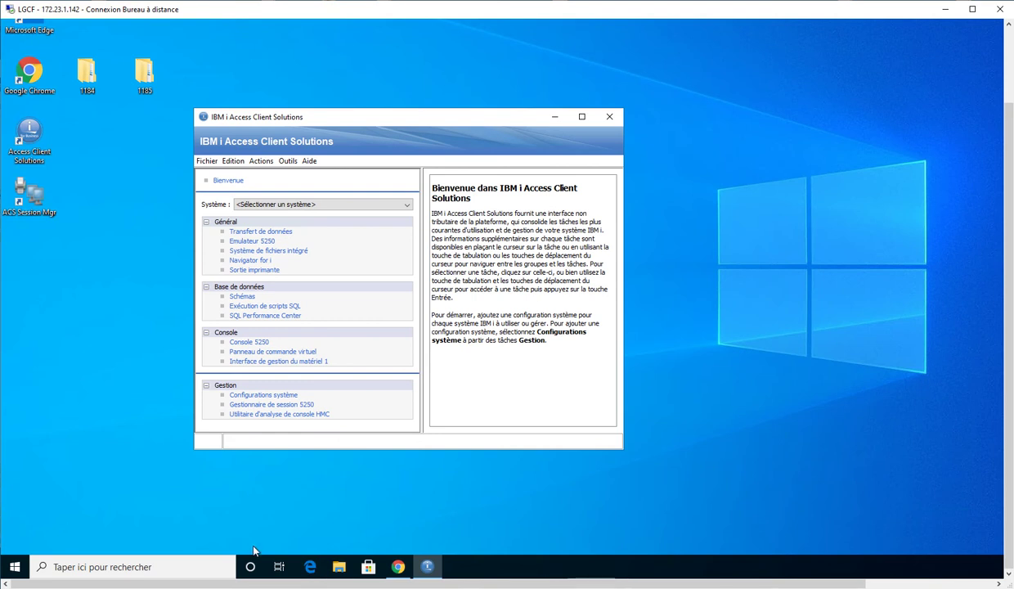
- Switch to Chrome, open the adoptopenjdk.net link from the GettingStarted prerequisites in a new tab, and dismiss the site's announcement banner
click(398, 564)
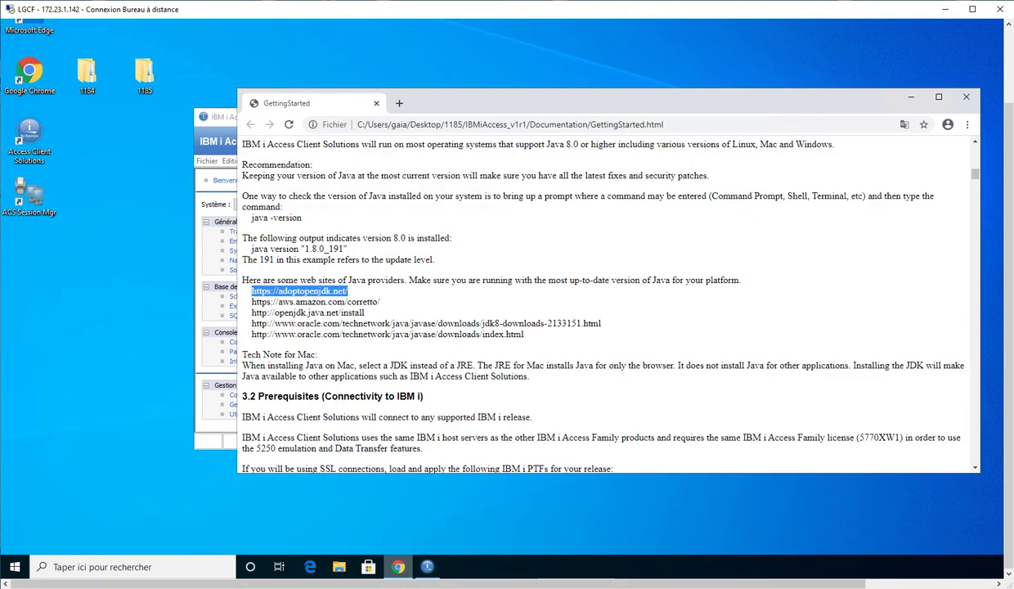
scroll(463, 270, up, 5)
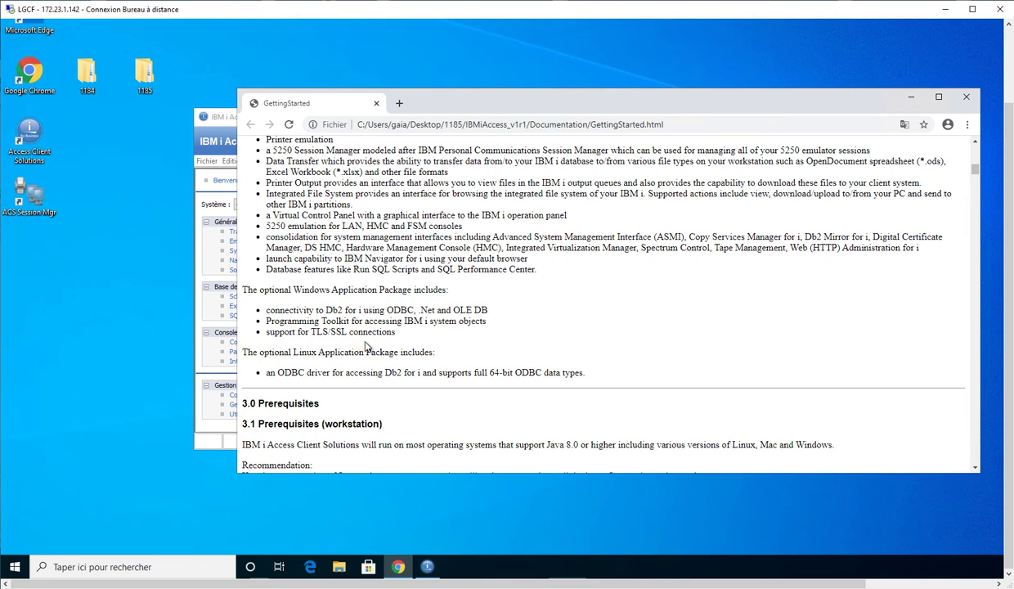
scroll(365, 347, down, 3)
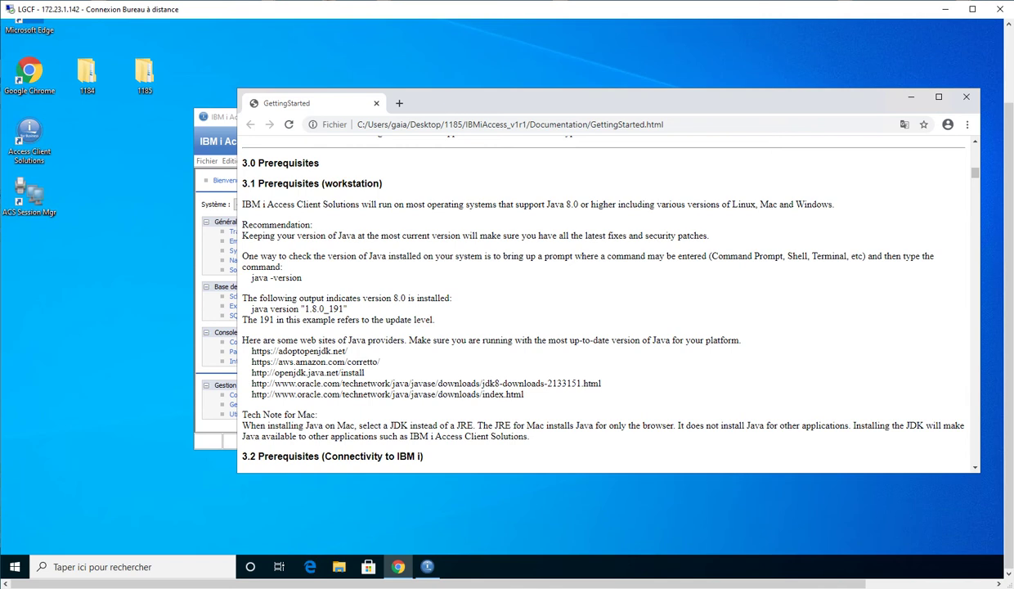
drag(354, 352, 255, 351)
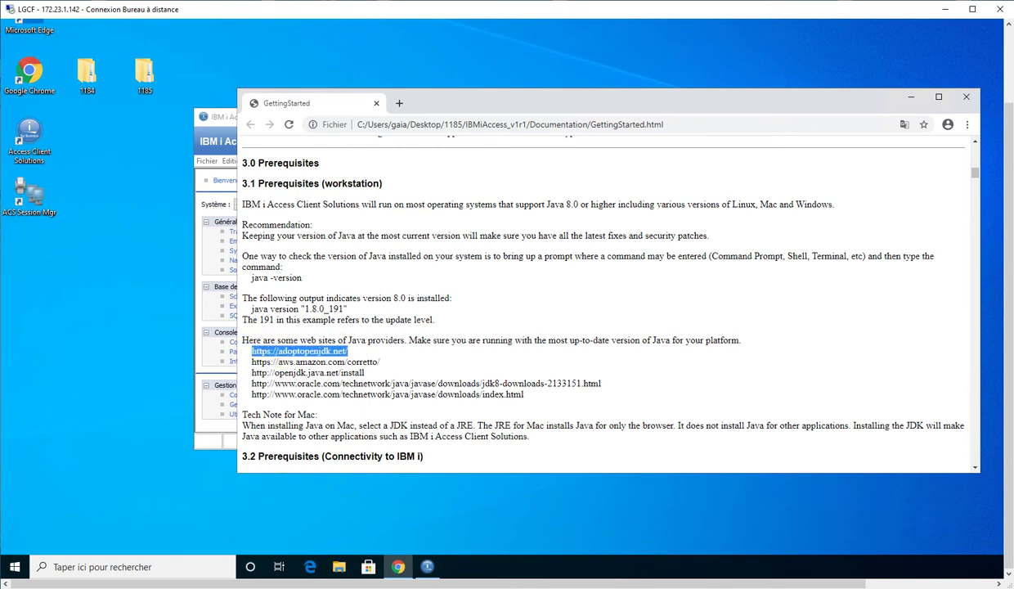
right_click(310, 339)
click(358, 373)
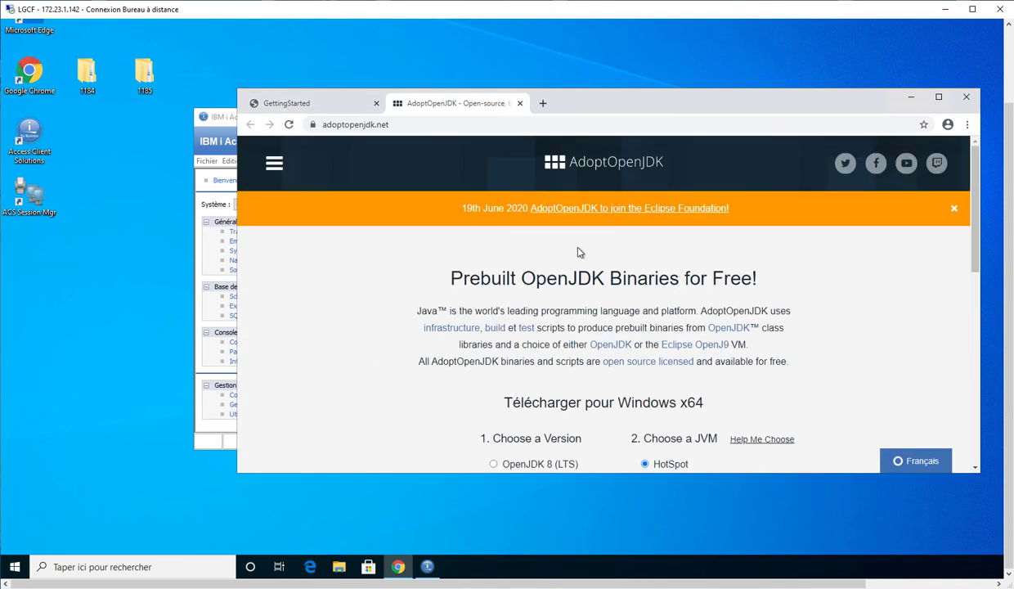
click(955, 211)
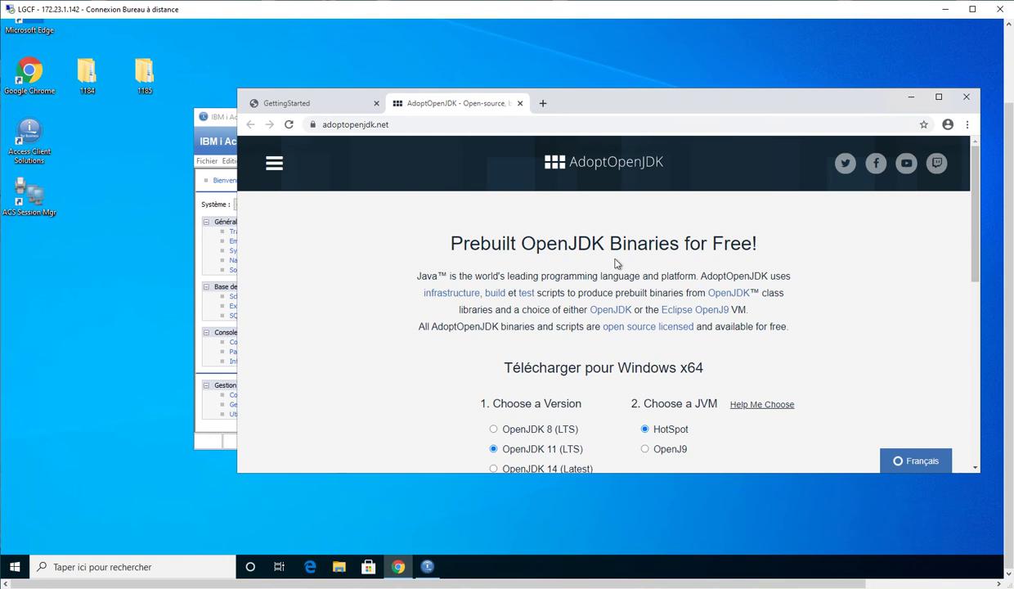
- Choose the OpenJ9 JVM for OpenJDK 11 (LTS) and open the releases page for other platforms
scroll(646, 433, down, 1)
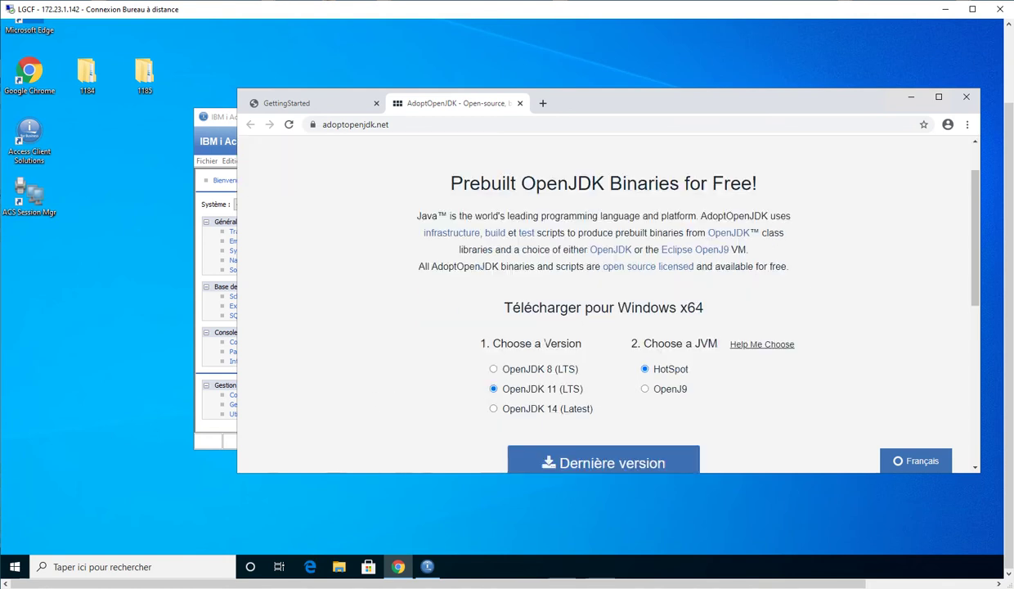
click(645, 390)
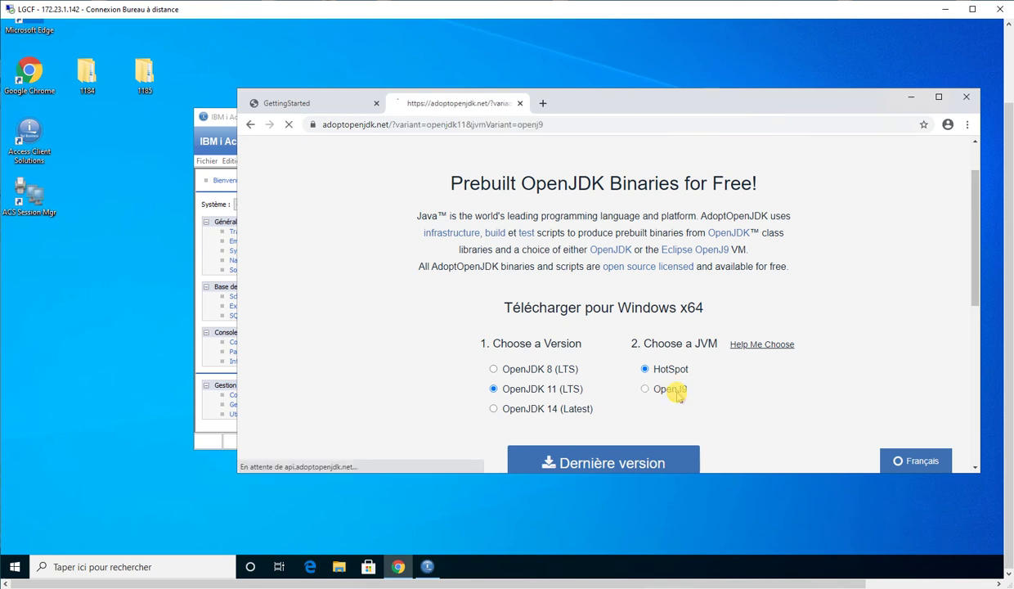
scroll(880, 327, down, 3)
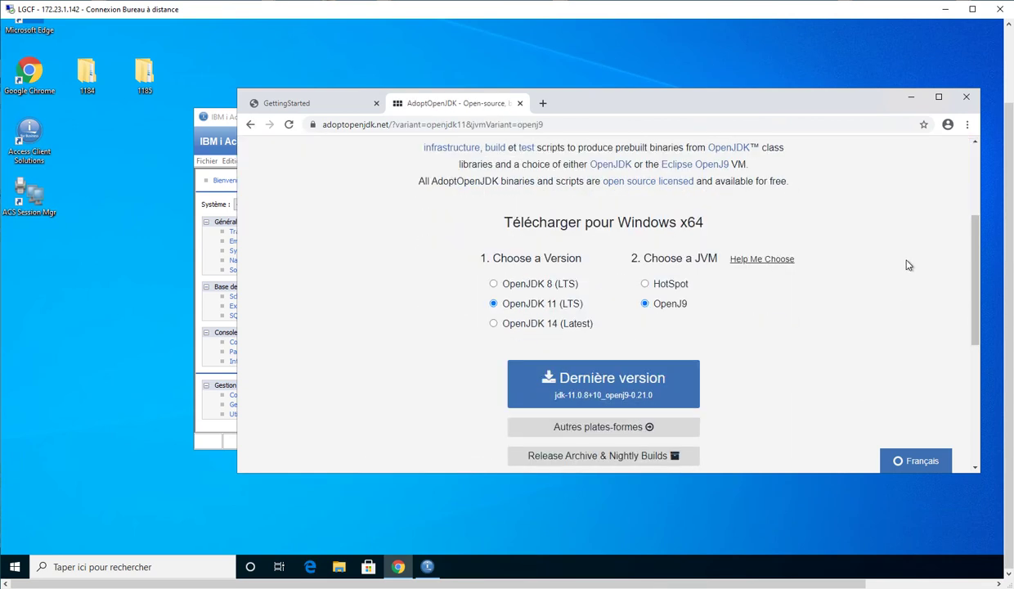
click(637, 426)
scroll(593, 328, down, 4)
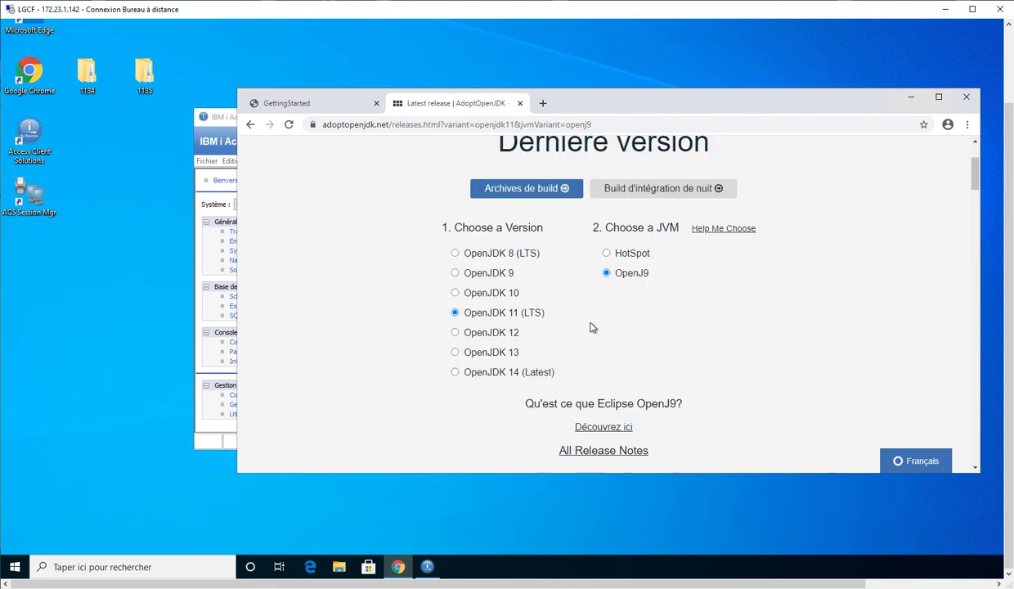
- Filter the releases by the Windows operating system and download the x64 JRE as a .zip file
click(537, 309)
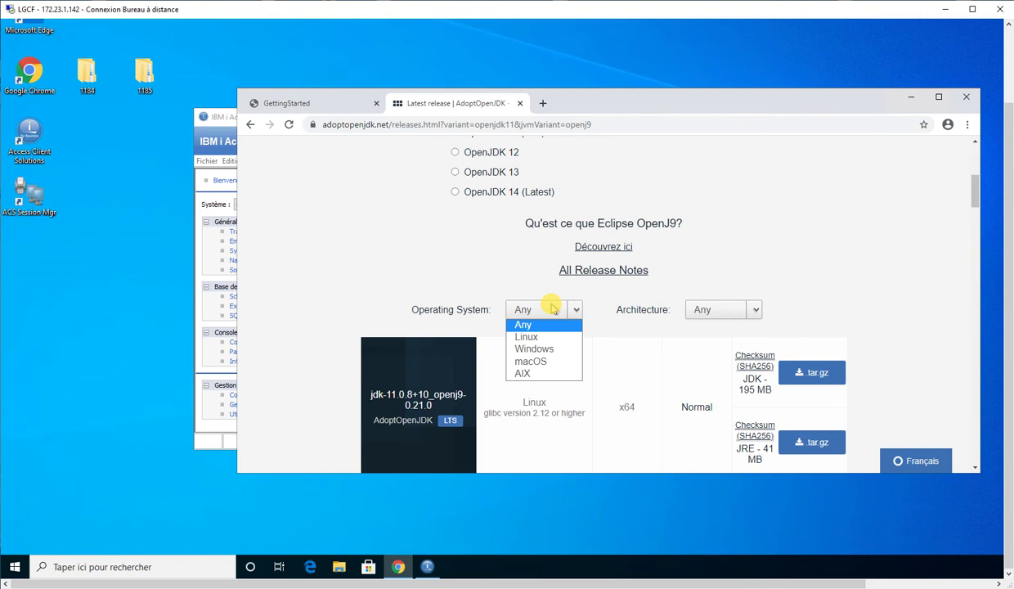
click(559, 351)
scroll(874, 267, down, 1)
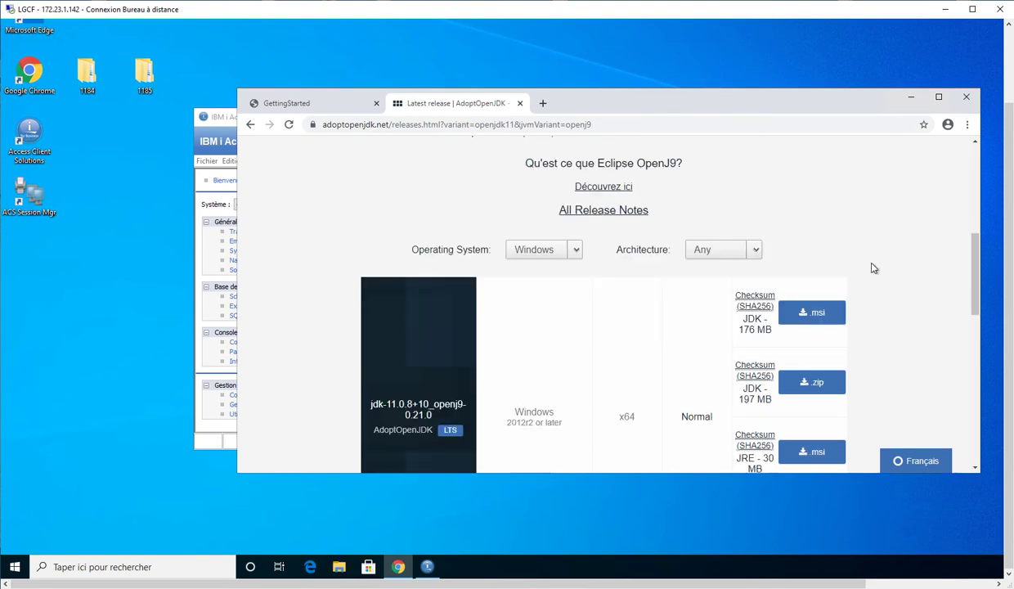
scroll(866, 227, down, 1)
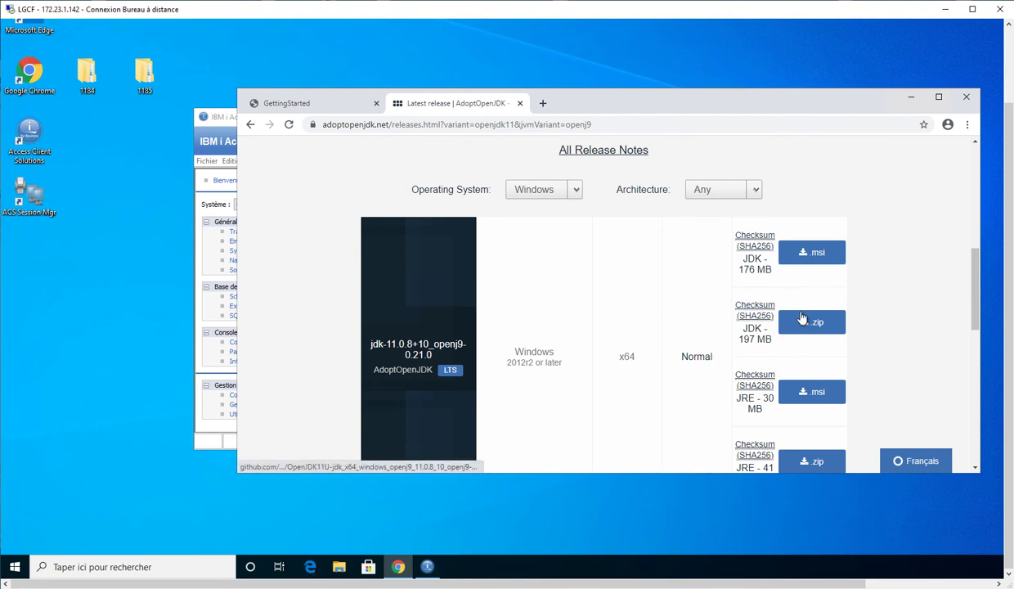
scroll(803, 319, down, 1)
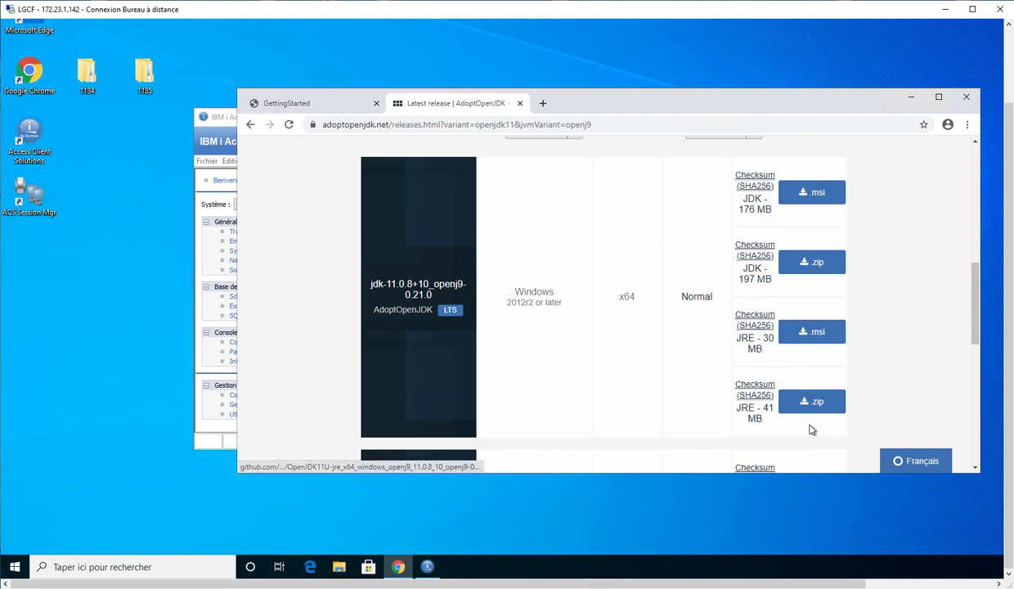
click(825, 398)
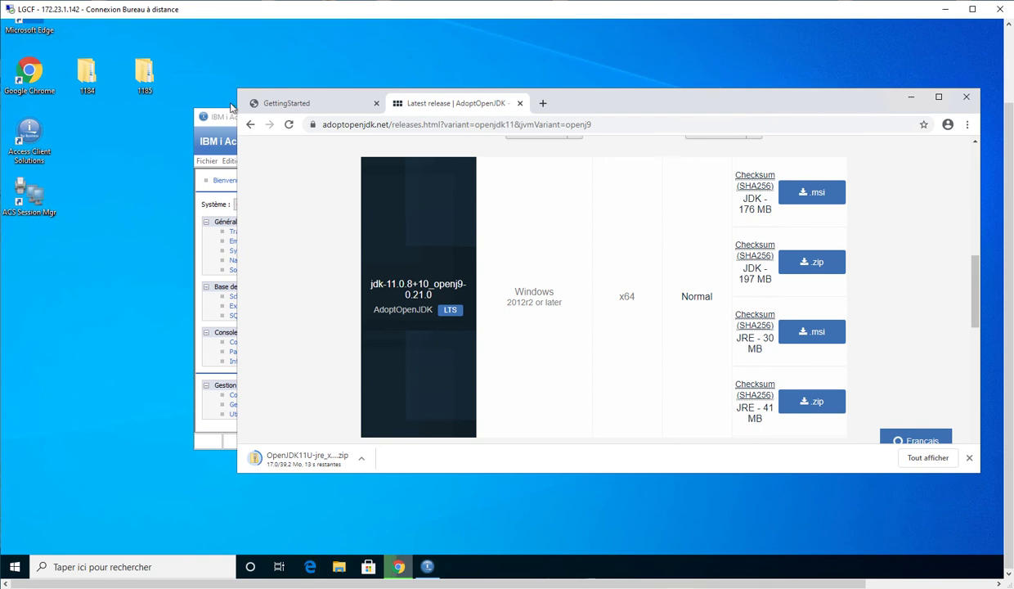
- Move the newly downloaded OpenJDK11U-jre zip from its download folder to the desktop, close that folder, and minimize the browser
click(363, 459)
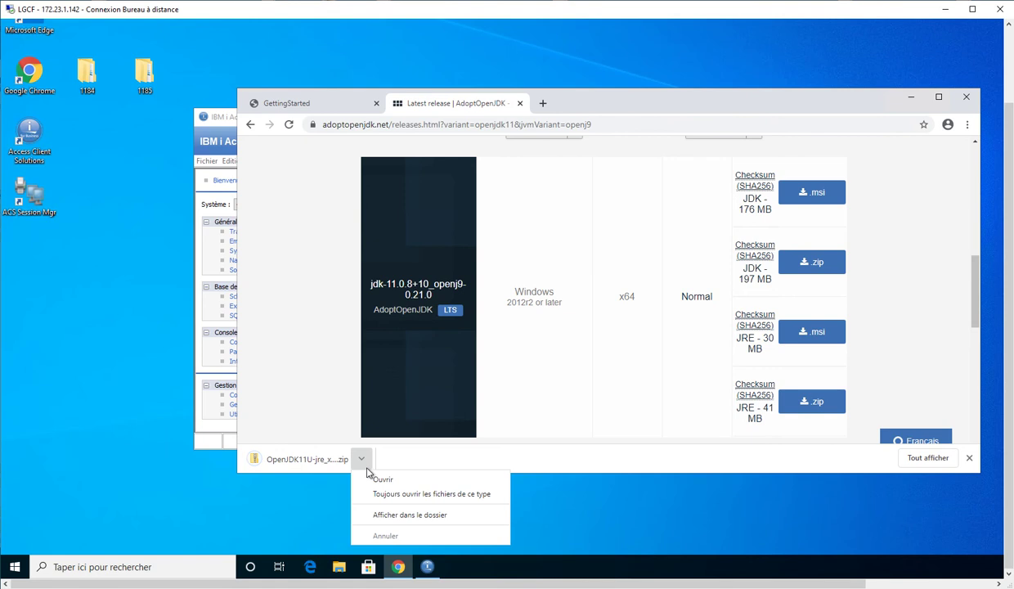
click(388, 513)
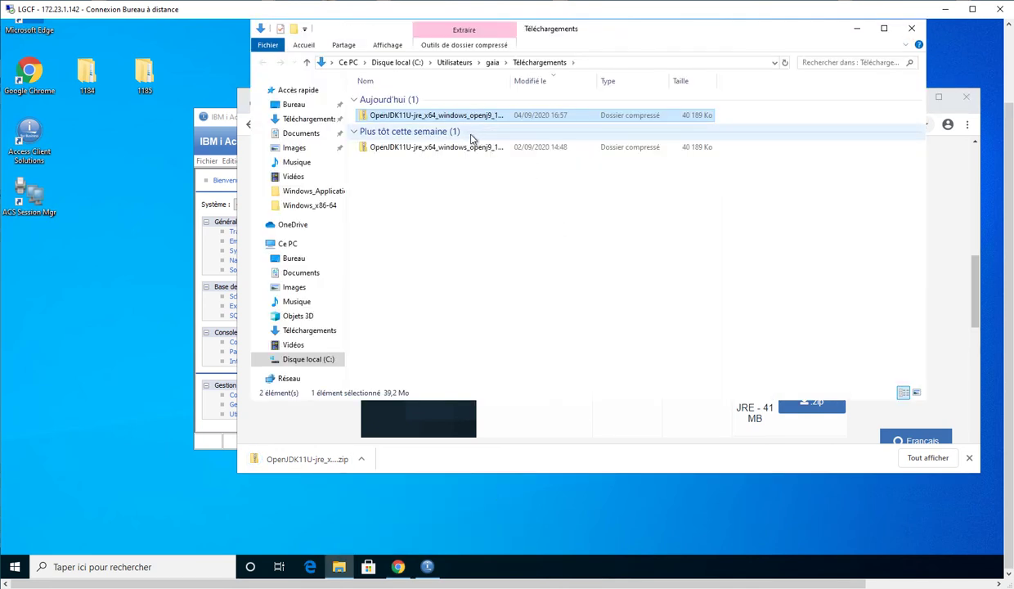
drag(373, 158, 100, 319)
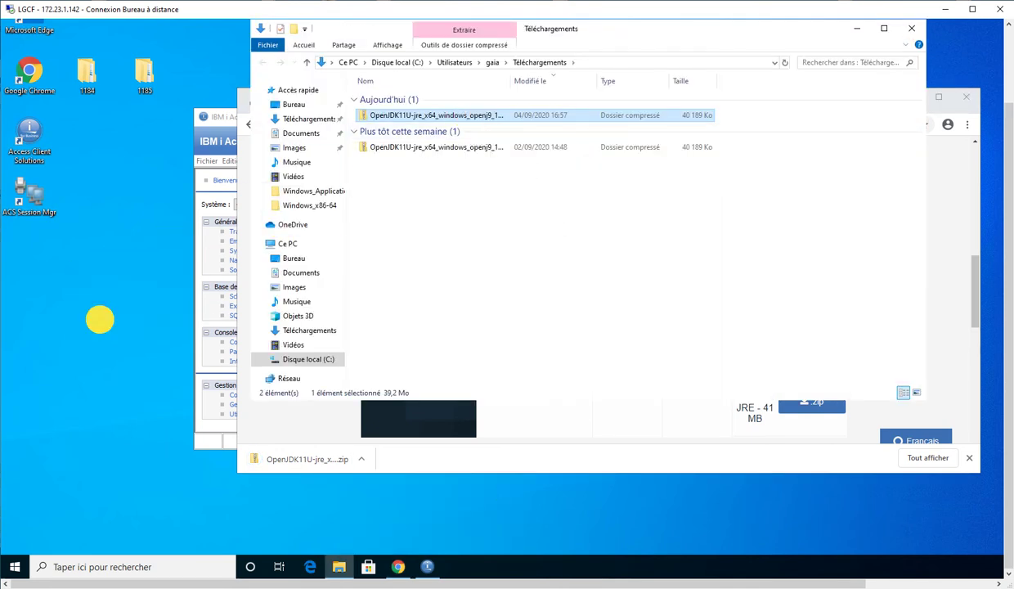
click(915, 30)
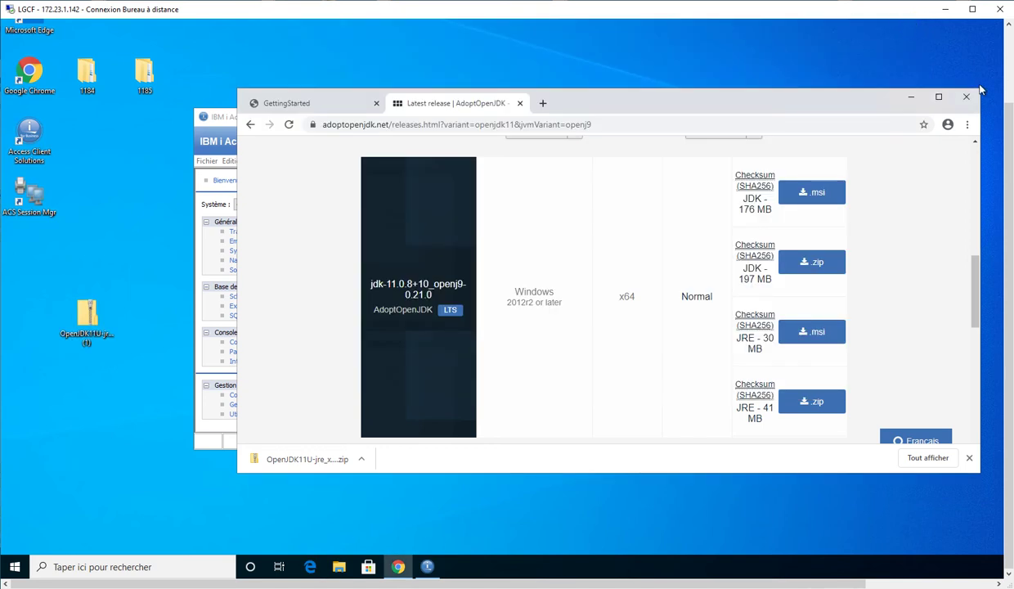
click(908, 98)
mouse_move(297, 305)
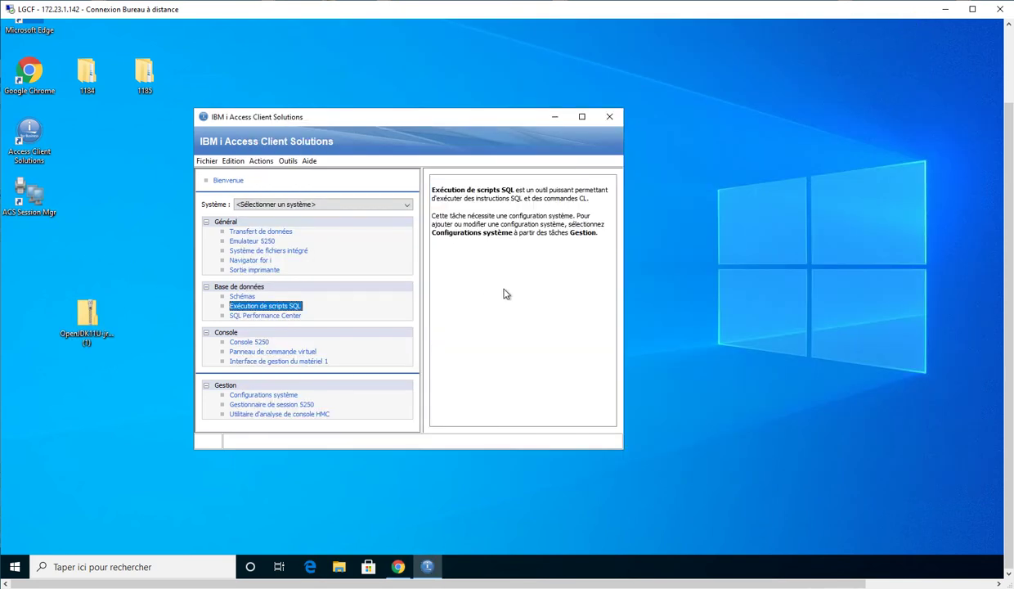
- Open the OpenJDK11U-jre archive on the desktop, view the jdk-11.0.8+10-jre folder's contents, and return to the archive's root
click(93, 322)
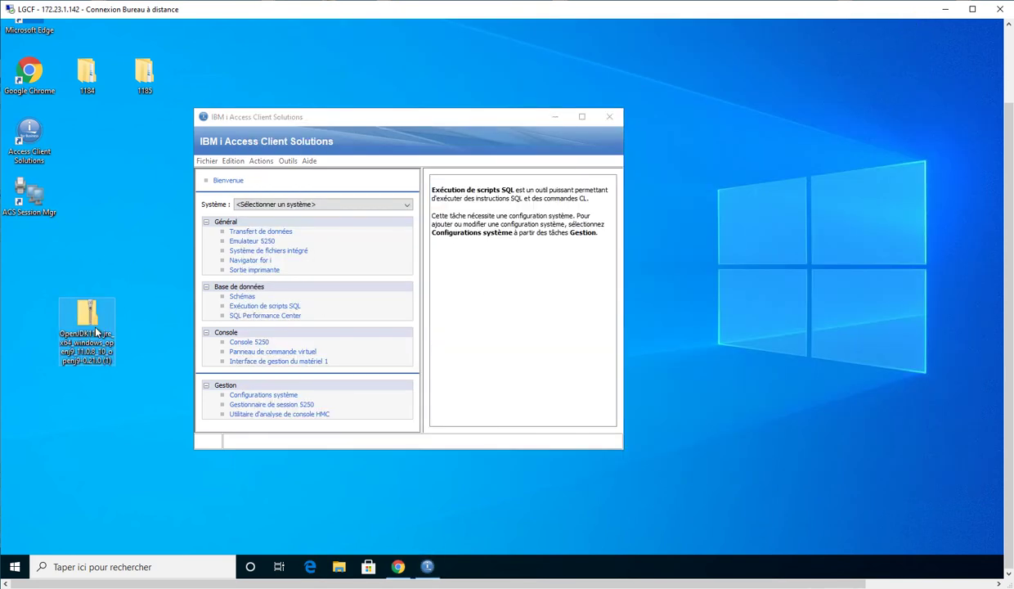
double_click(96, 332)
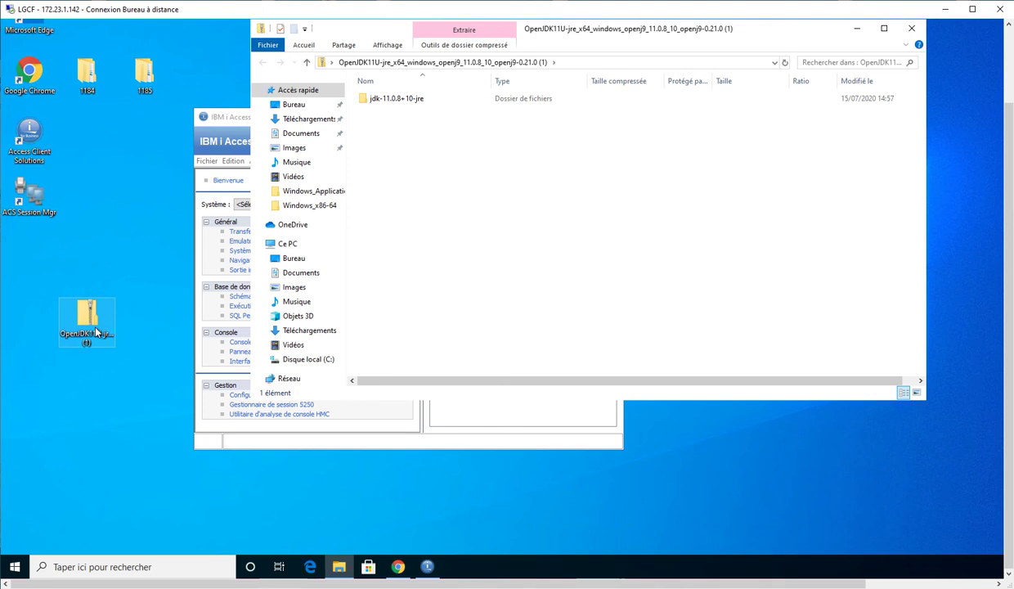
double_click(470, 99)
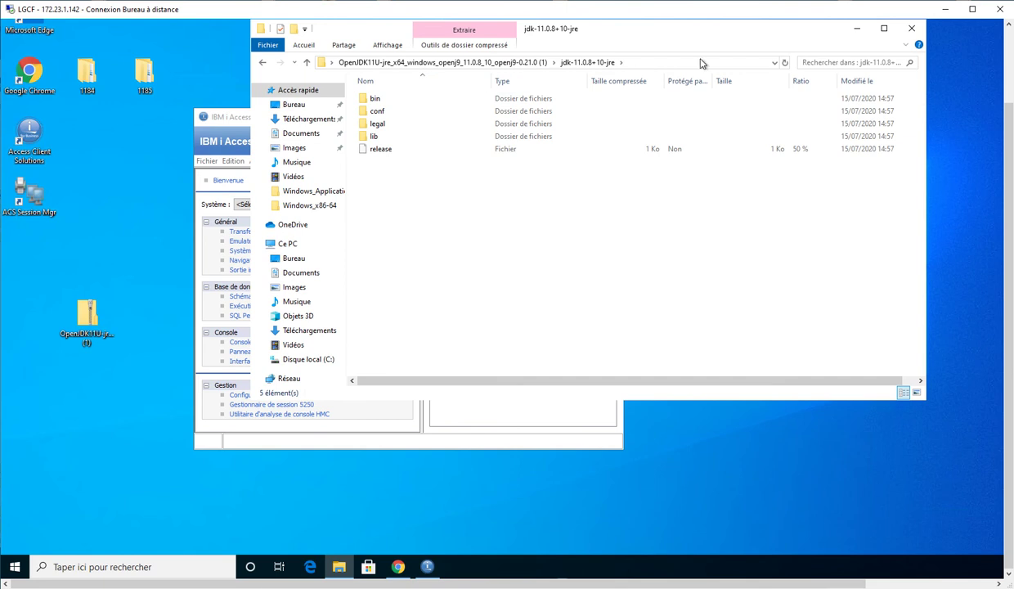
click(413, 64)
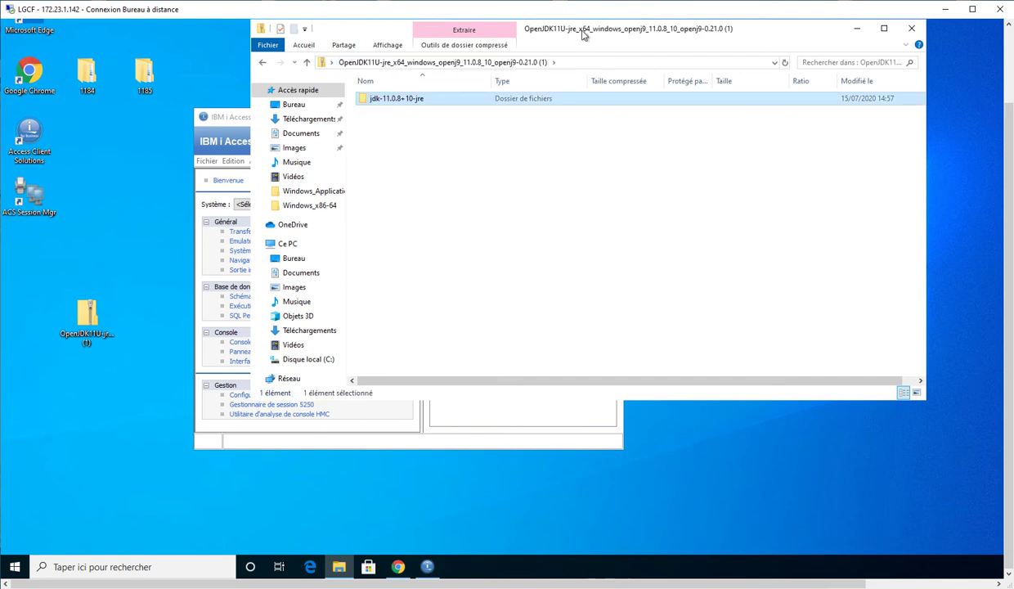
drag(582, 27, 704, 137)
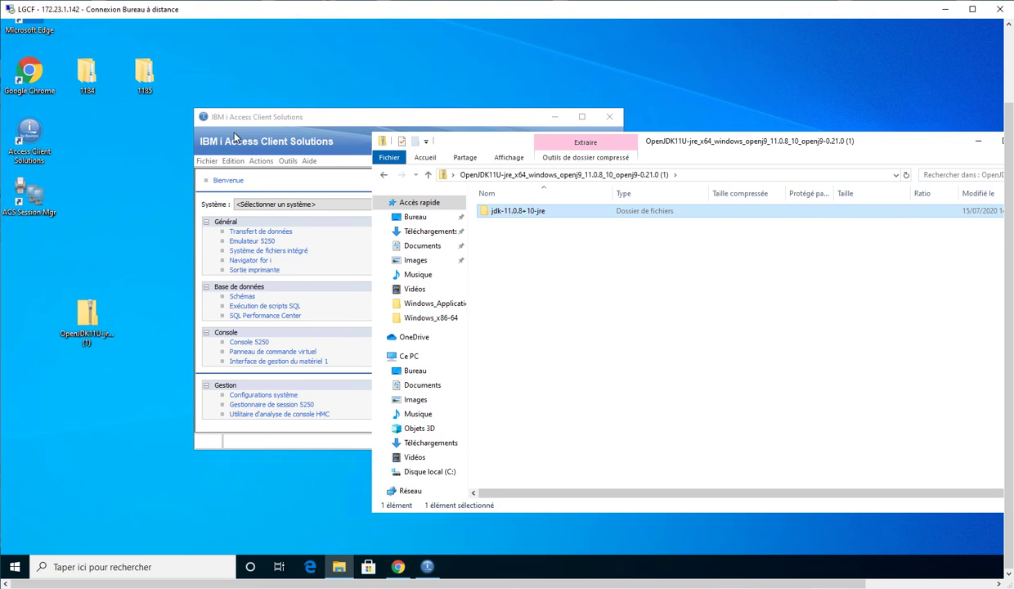
- Open the file location of the Access Client Solutions desktop shortcut from its properties
click(27, 131)
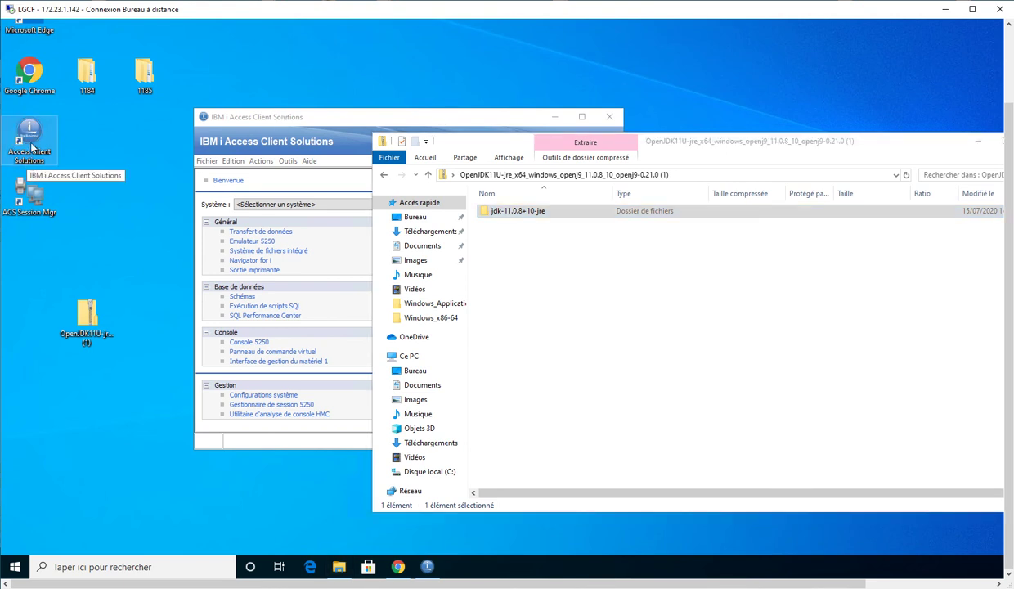
right_click(23, 136)
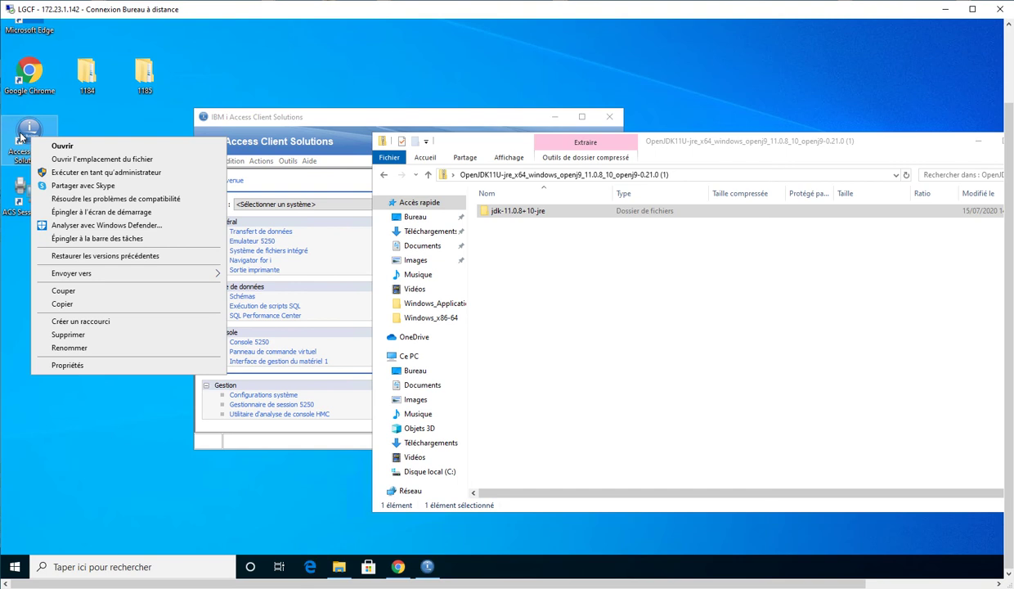
click(70, 367)
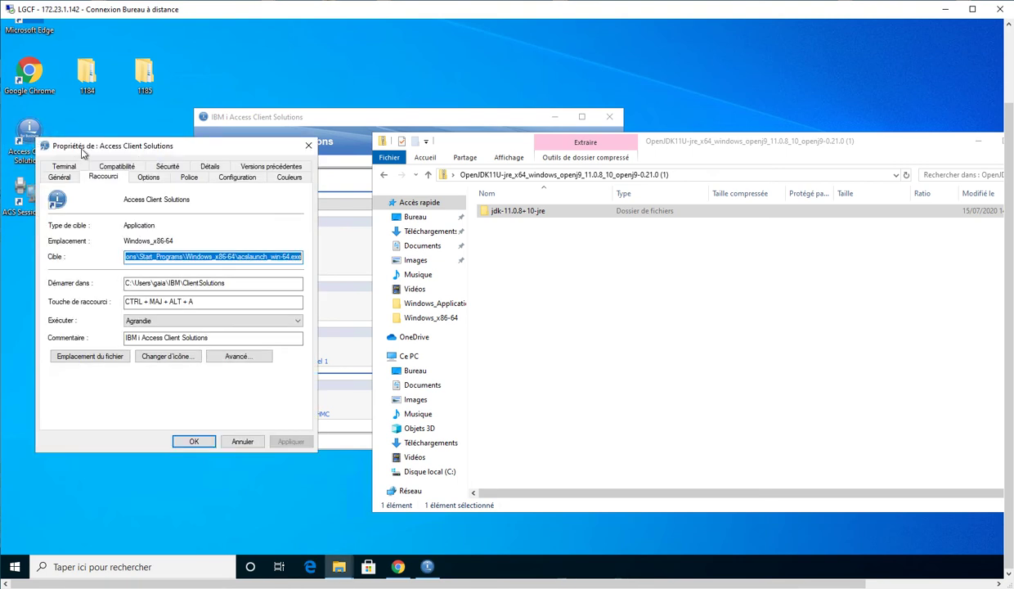
drag(79, 150, 121, 127)
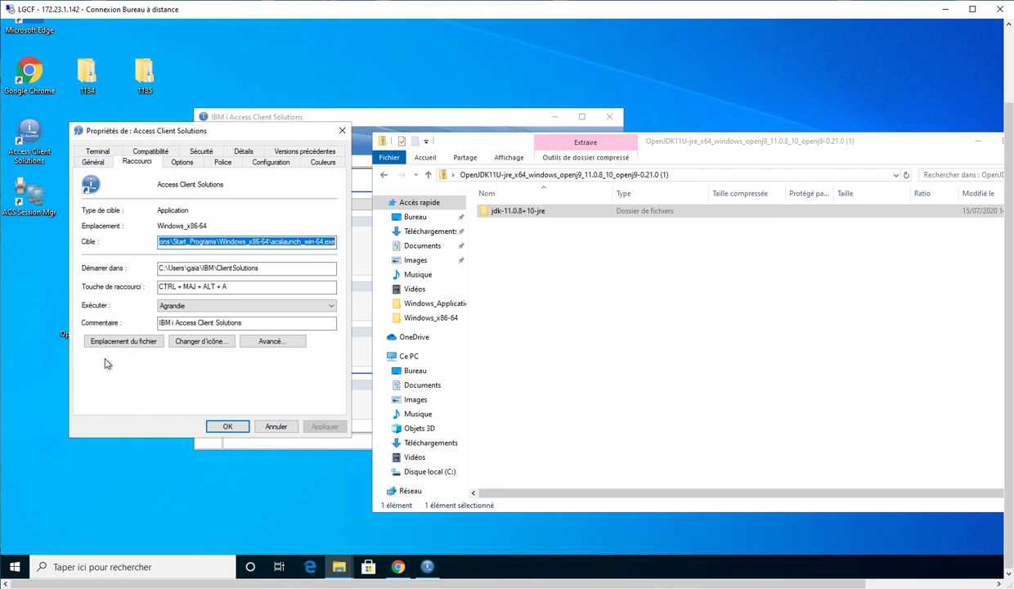
click(115, 340)
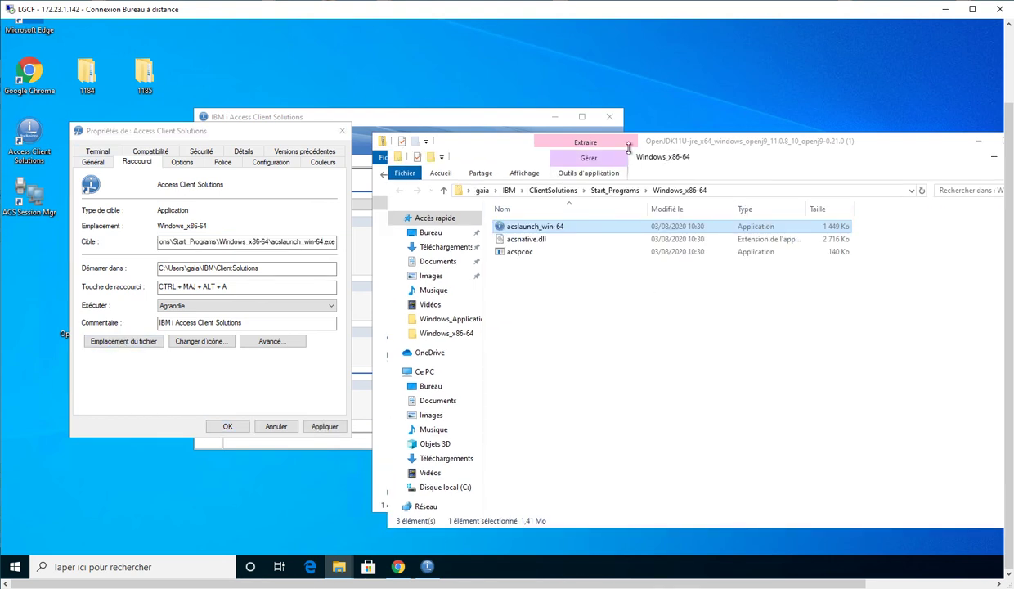
- Close the shortcut's properties and arrange the Windows_x86-64 folder and the OpenJDK archive window side by side
drag(670, 159, 322, 169)
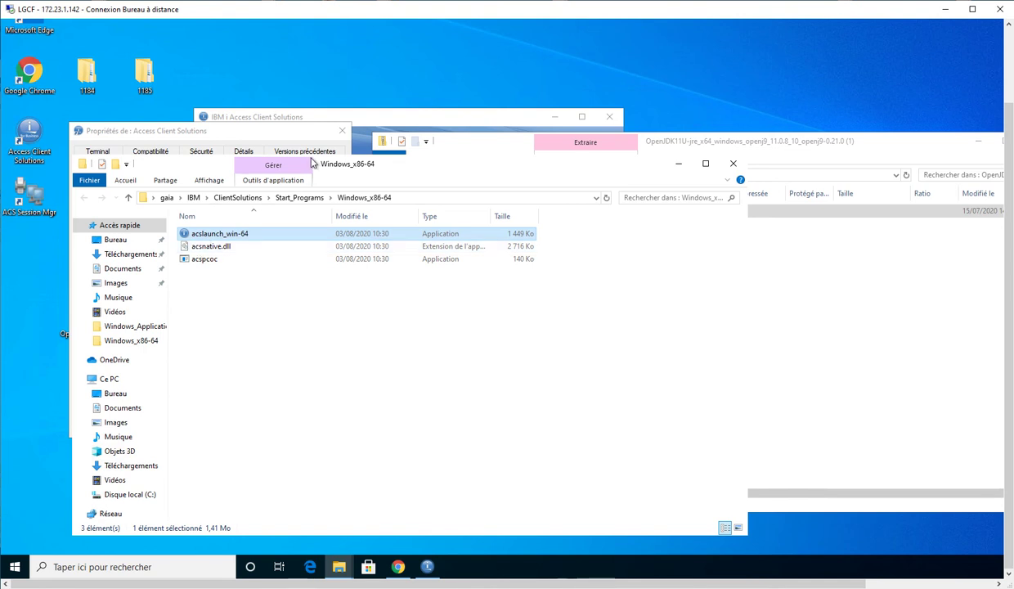
click(342, 130)
click(375, 363)
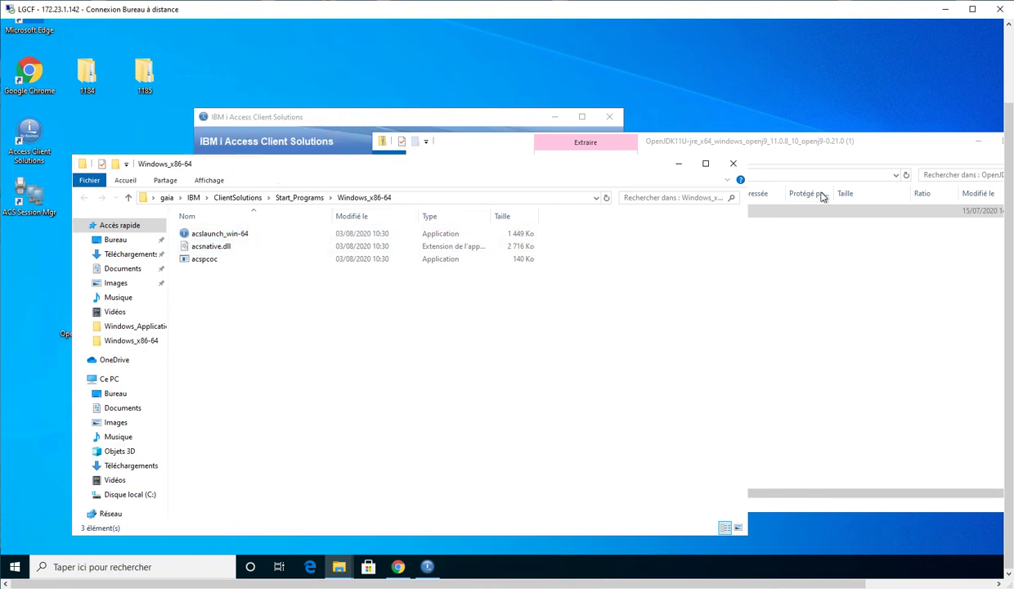
drag(818, 151, 1008, 112)
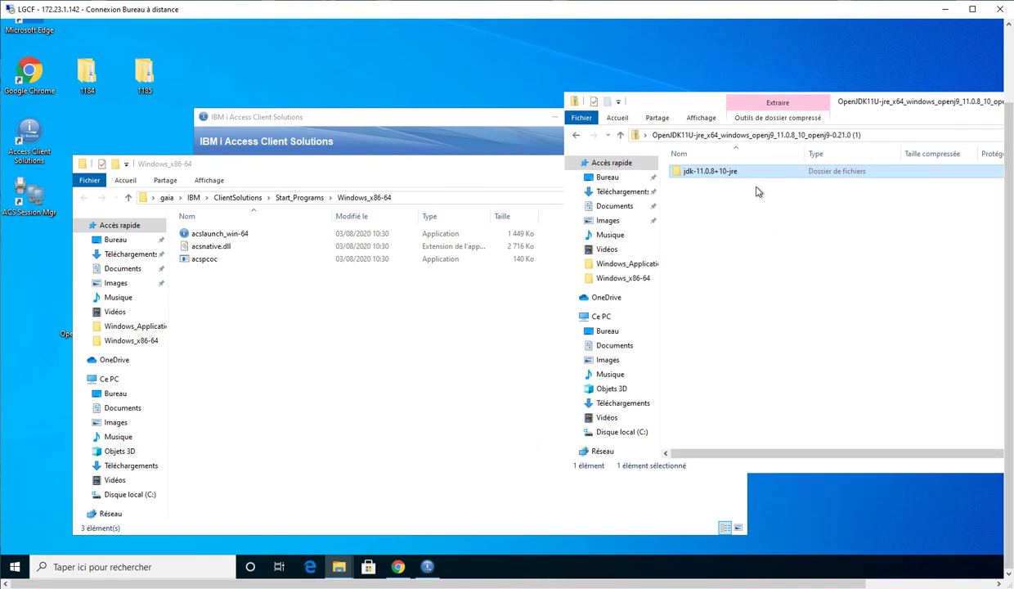
- Copy the jdk-11.0.8+10-jre folder from the OpenJDK archive into the installed client's Windows_x86-64 folder and clear both folder windows away
drag(736, 175, 372, 337)
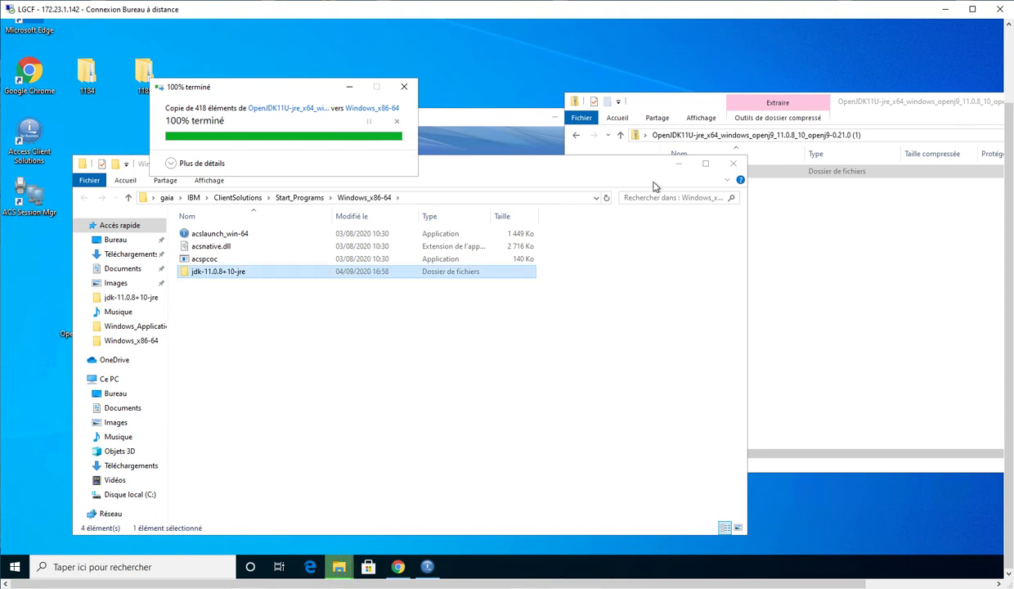
drag(917, 103, 732, 95)
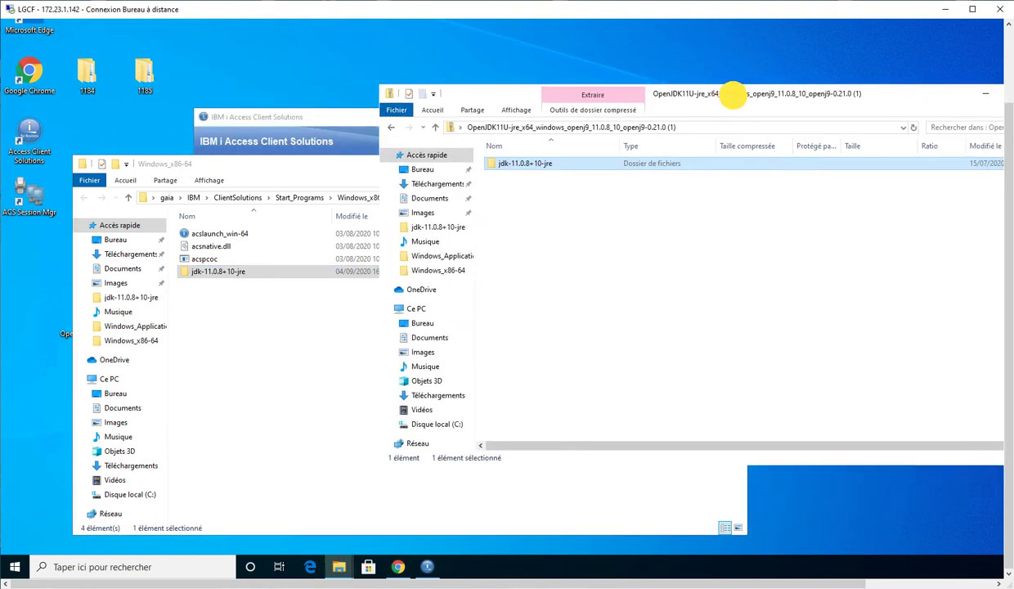
click(985, 93)
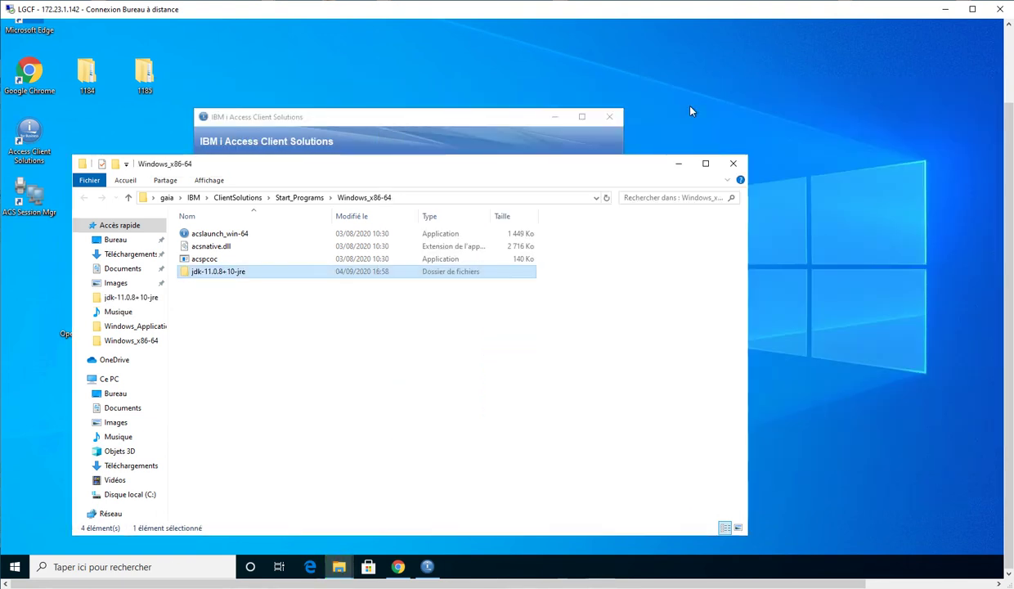
click(731, 165)
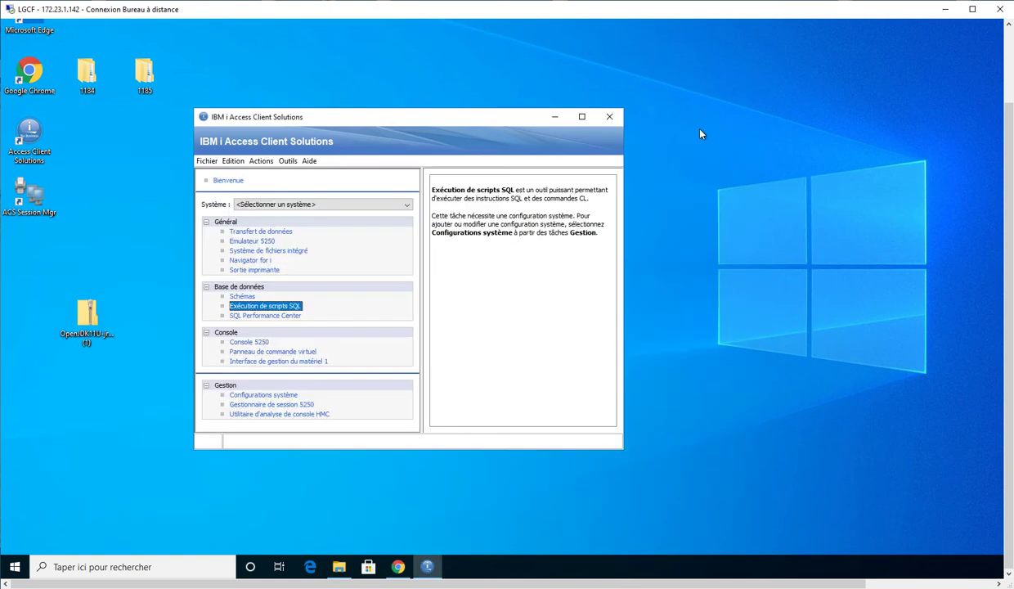
- Restart IBM i Access Client Solutions, check the Java version and java.home path in its A propos information, and close the client
click(612, 117)
double_click(33, 140)
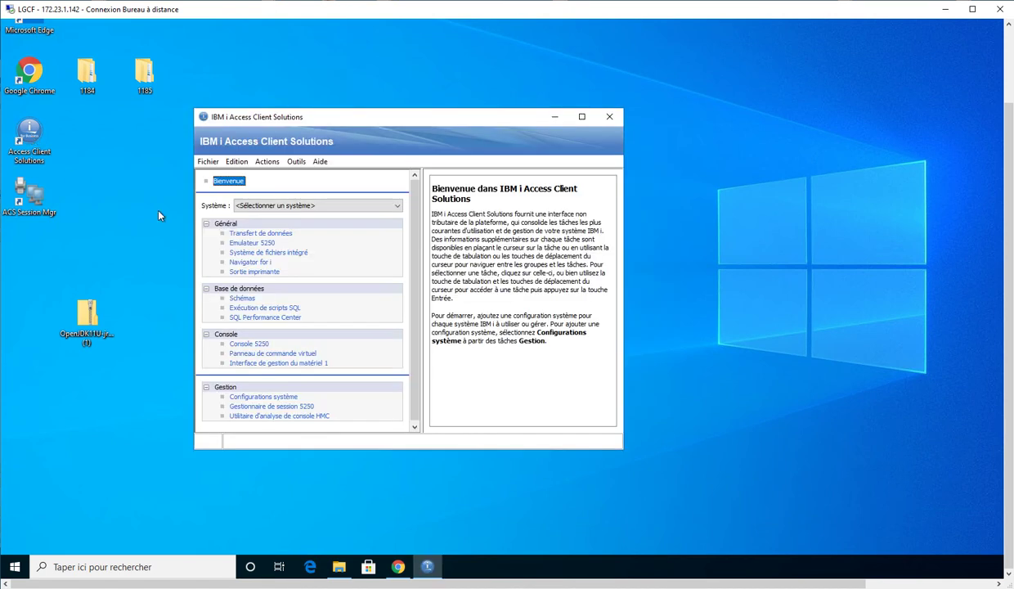
click(320, 161)
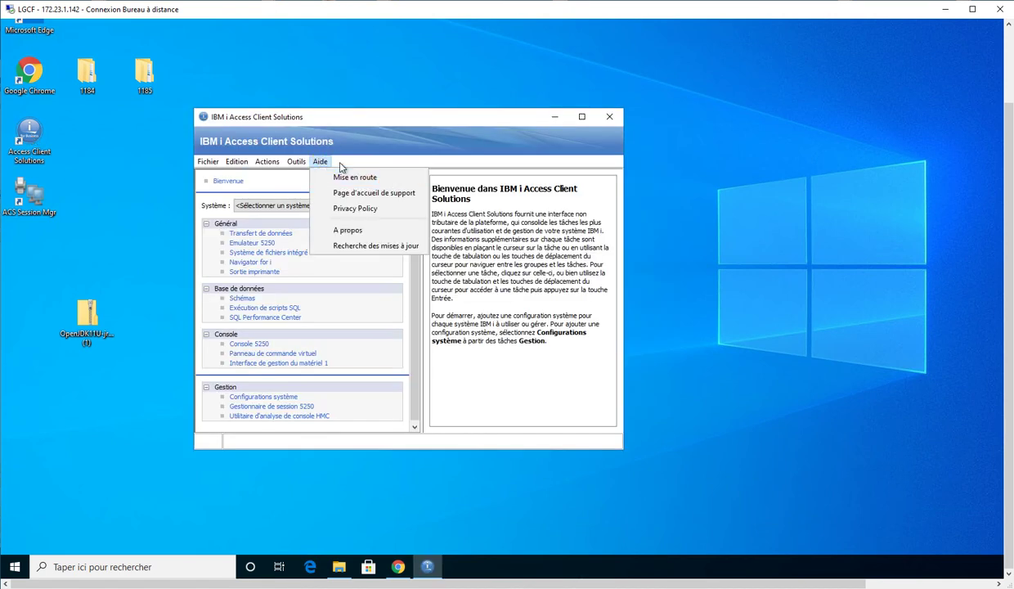
click(347, 231)
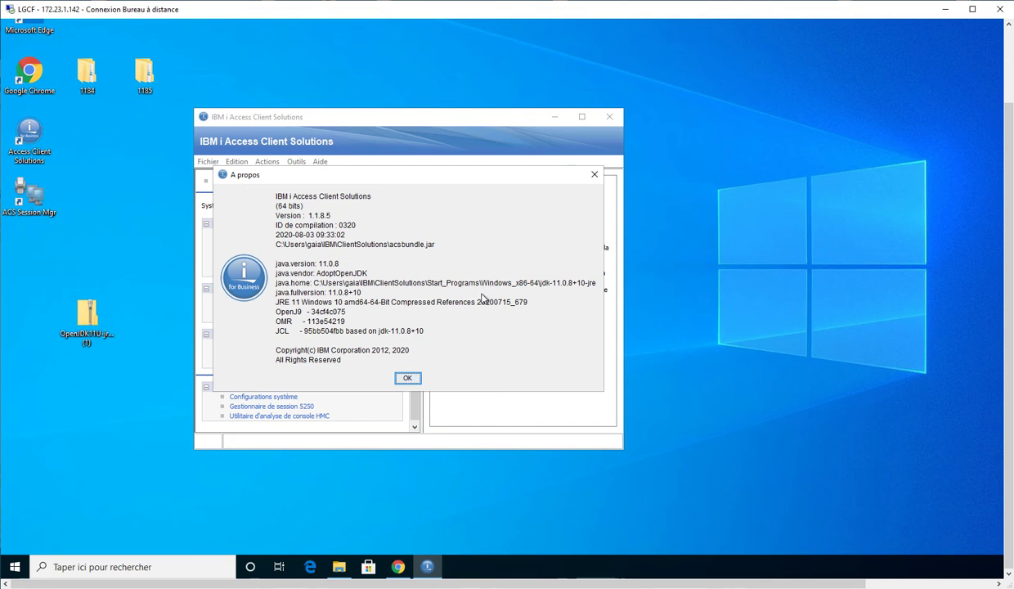
click(409, 380)
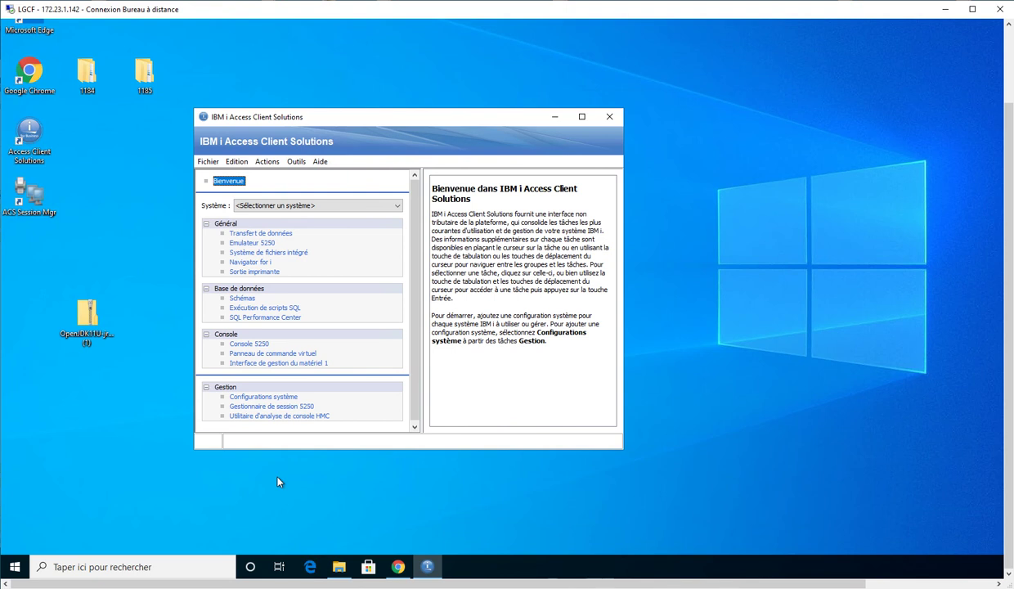
click(277, 318)
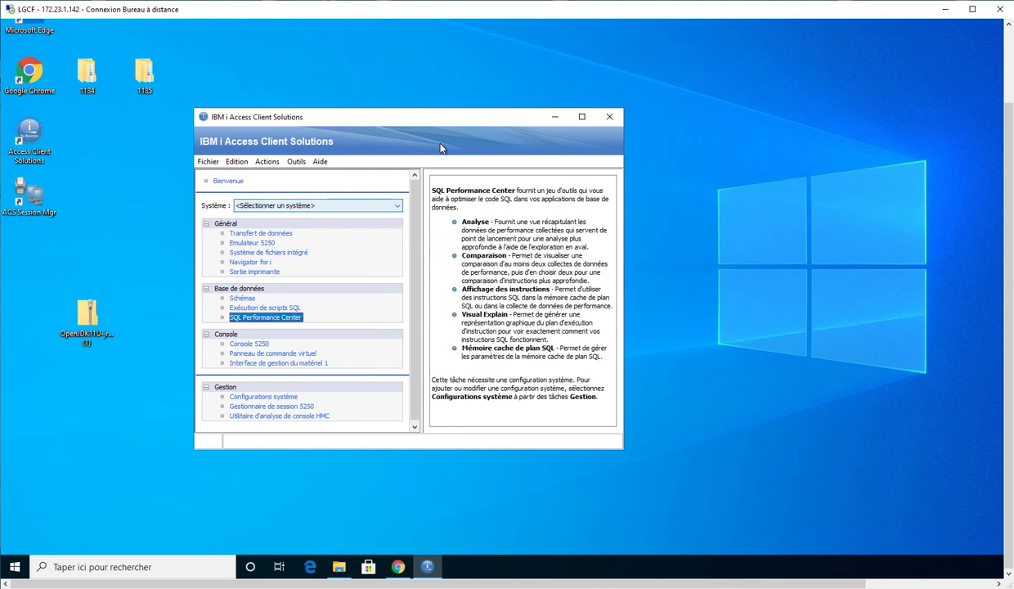
click(619, 120)
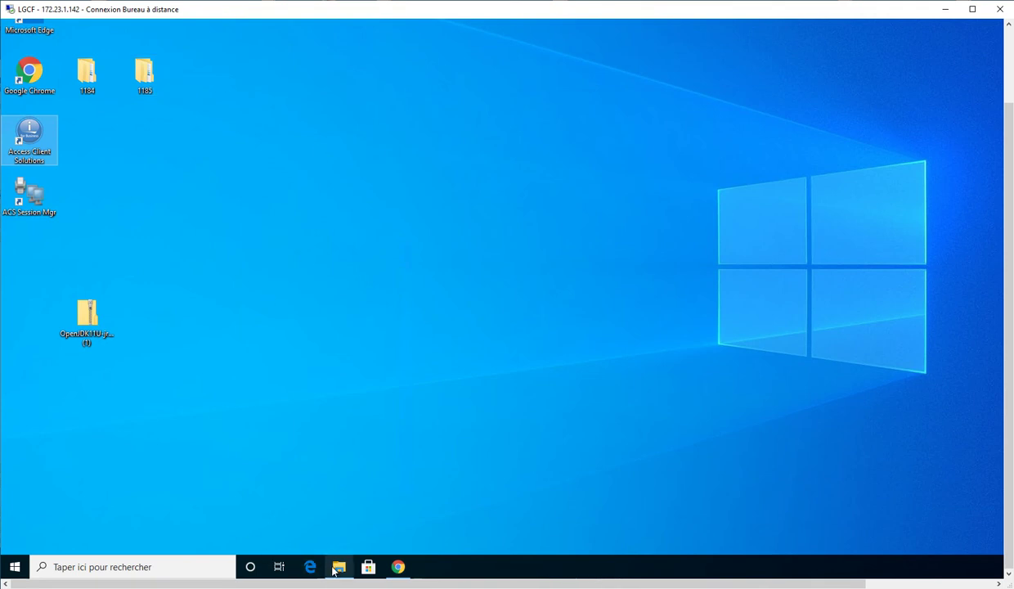
- Delete the jdk-11.0.8+10-jre folder from the Access Client Solutions shortcut's target folder, and close the shortcut's properties and the folder
mouse_move(339, 567)
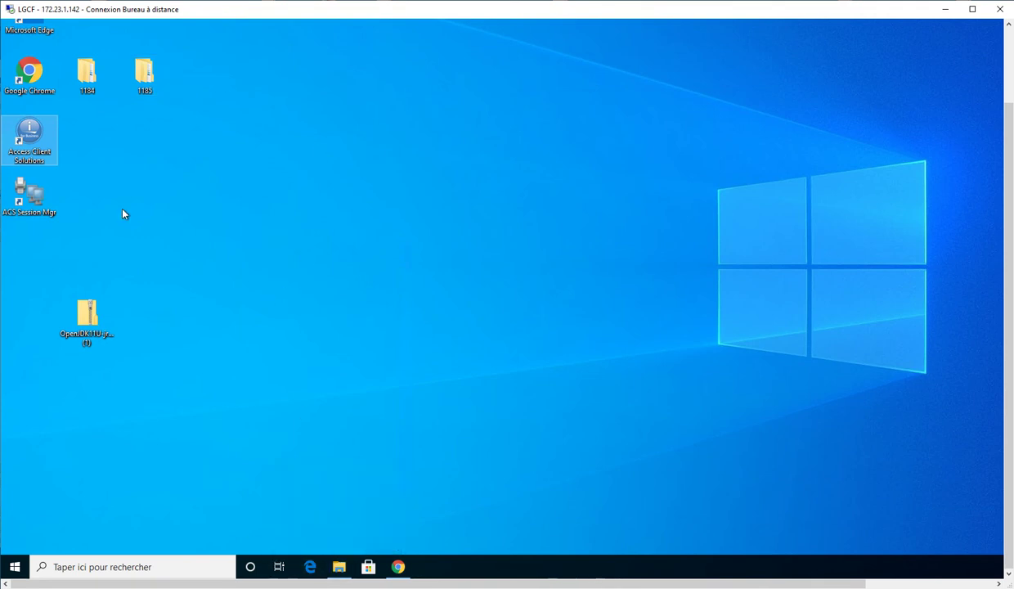
right_click(28, 143)
click(133, 370)
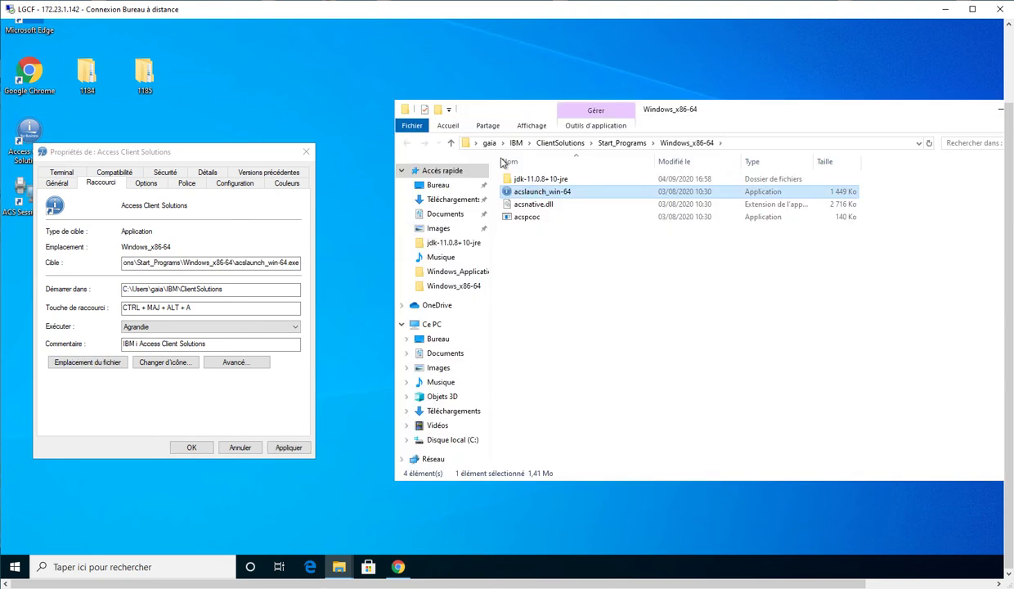
right_click(533, 183)
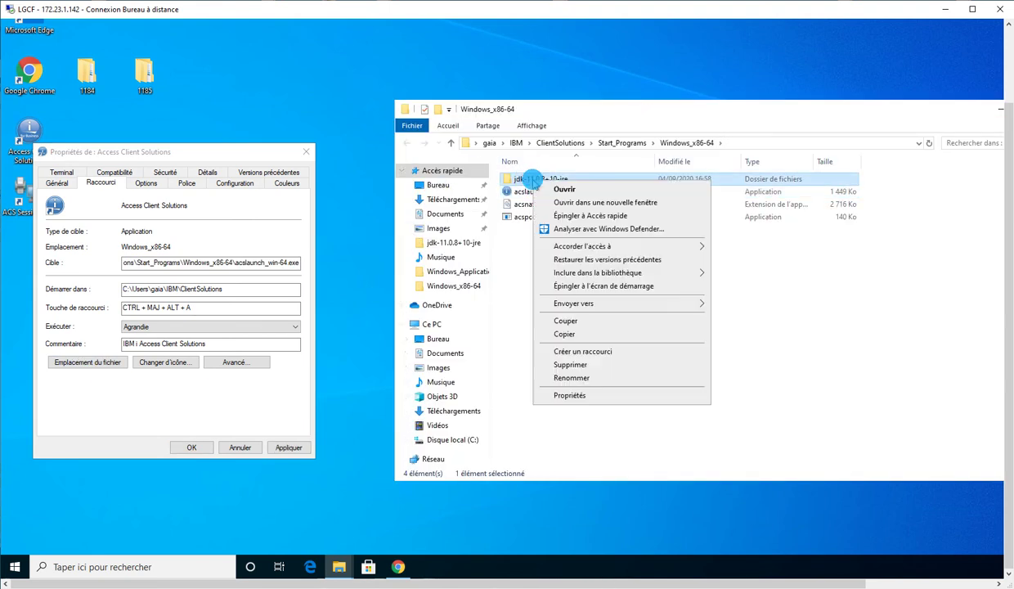
click(577, 365)
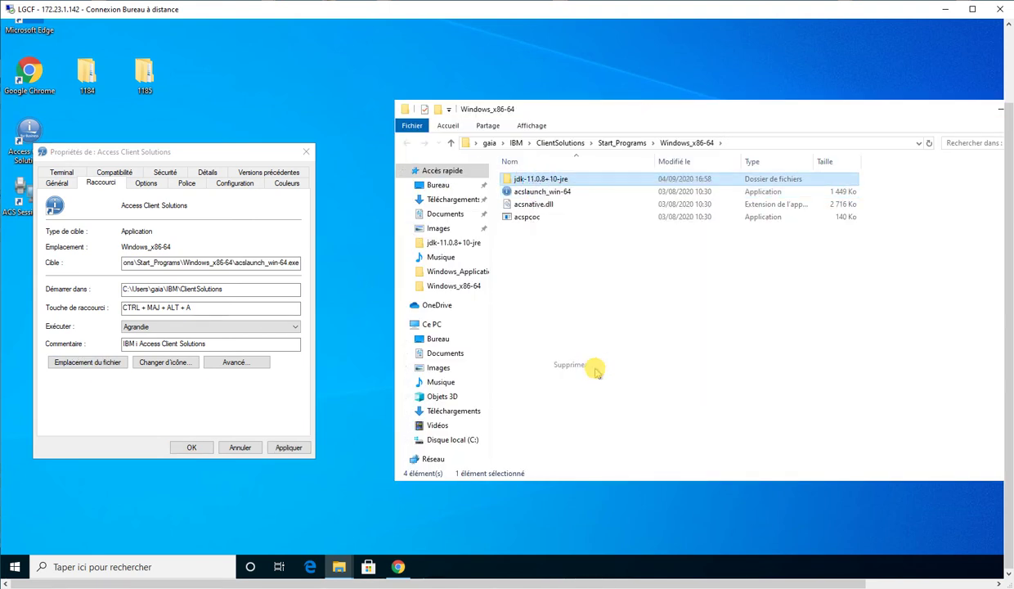
click(305, 151)
drag(846, 111, 831, 112)
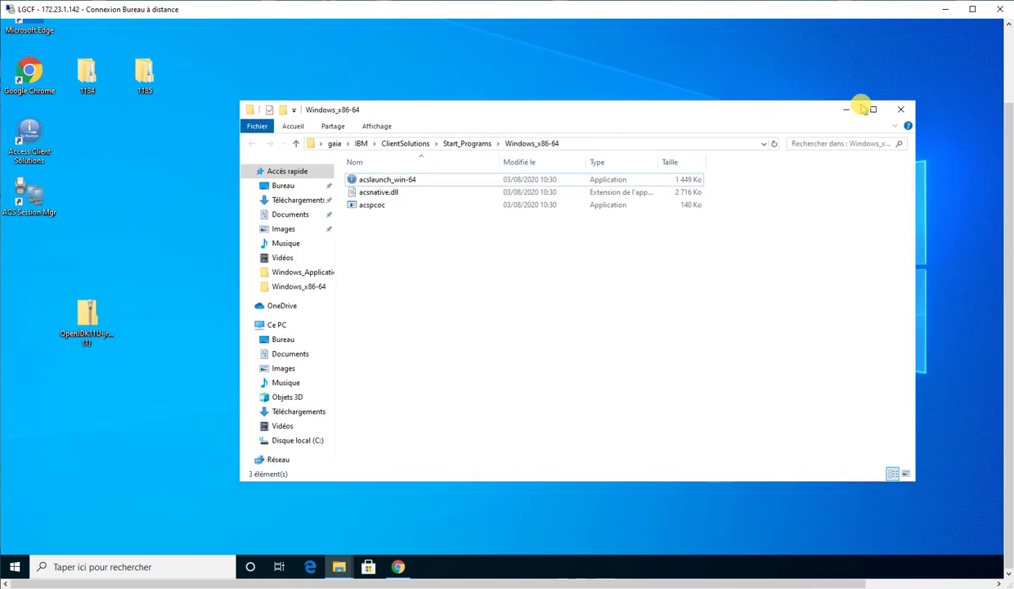
click(863, 108)
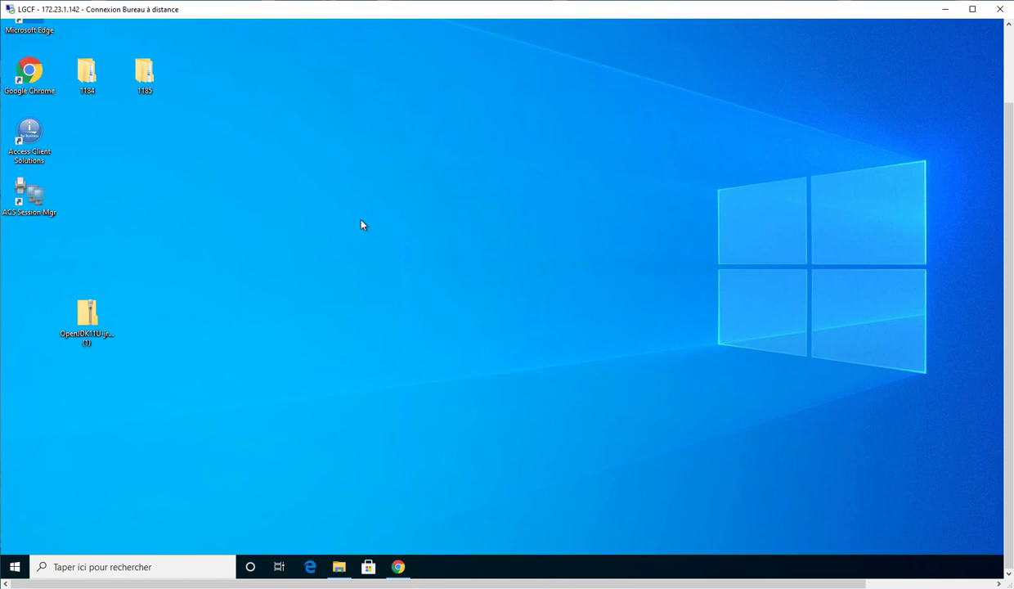
- Open the Windows_x86-64 folder under Start_Programs in the IBMiAccess_v1r1 installation source inside the desktop's 1185 folder
double_click(144, 72)
click(407, 182)
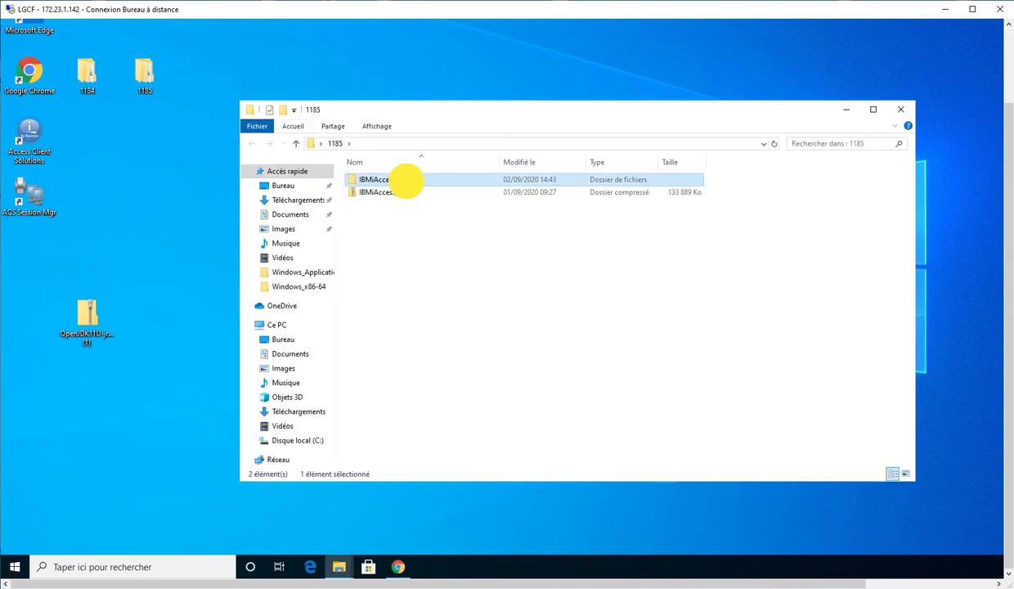
double_click(410, 180)
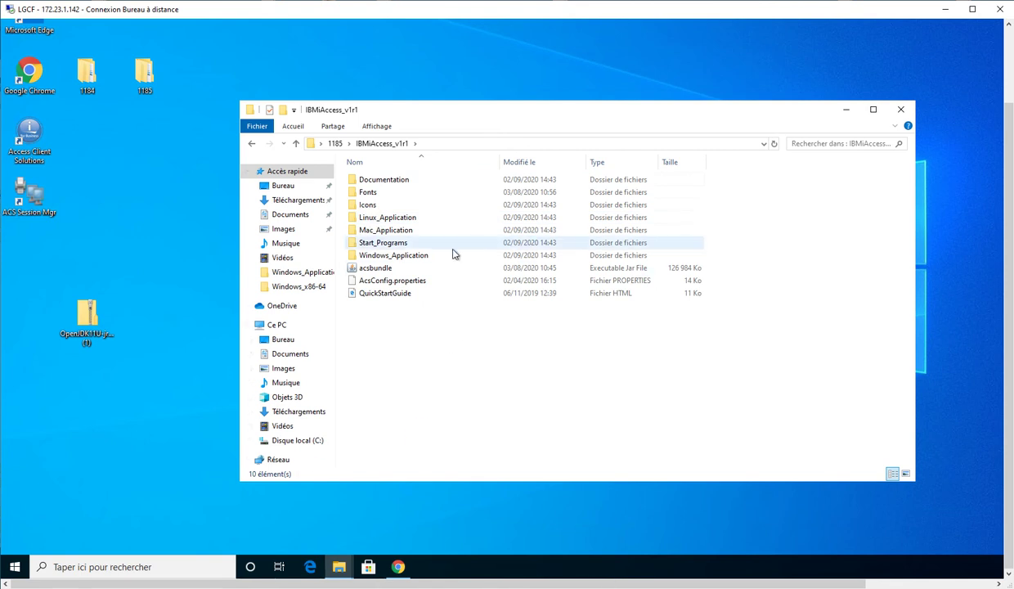
double_click(425, 255)
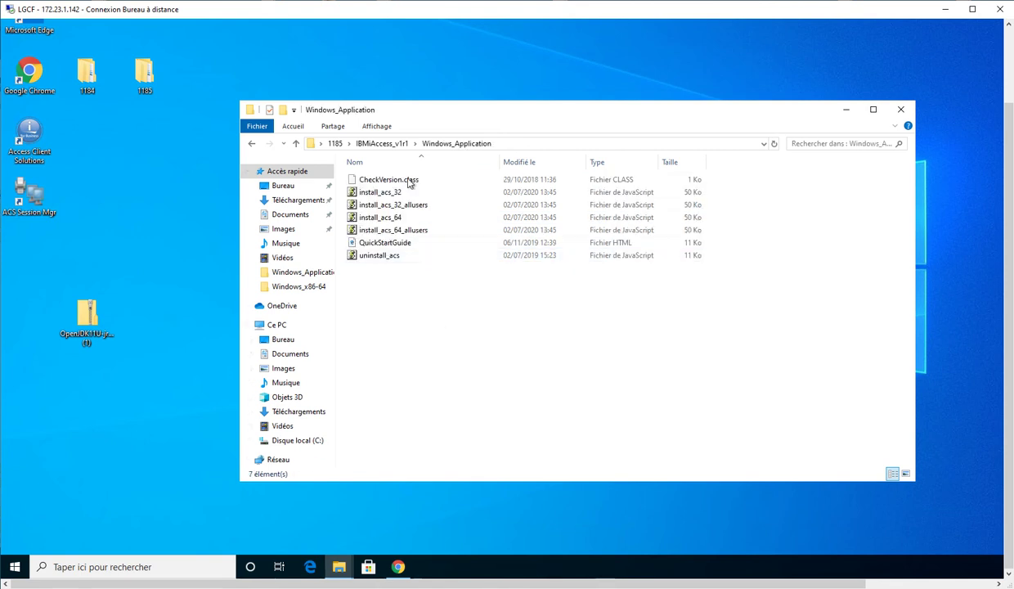
click(415, 144)
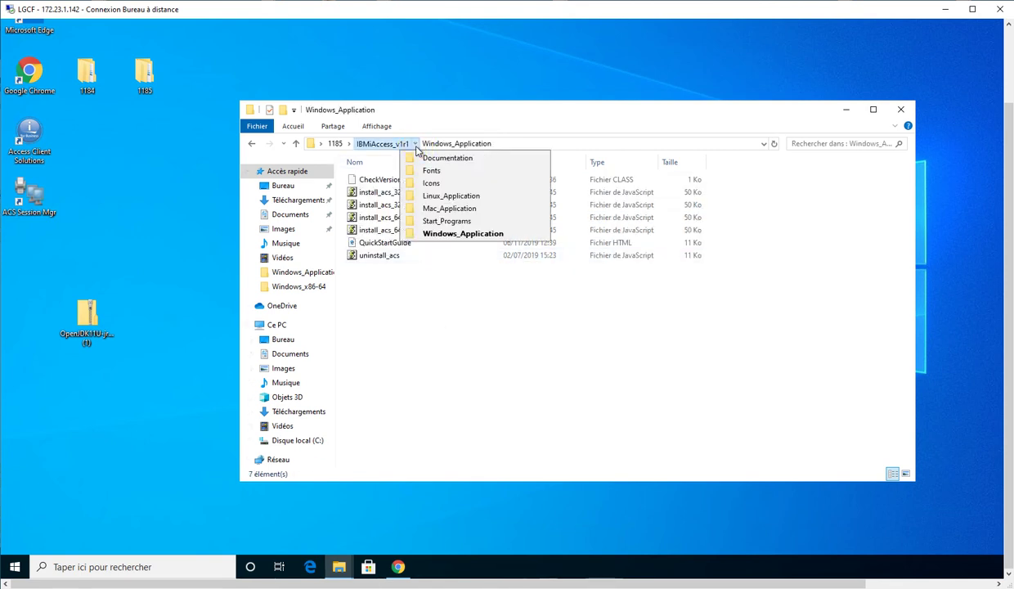
click(426, 221)
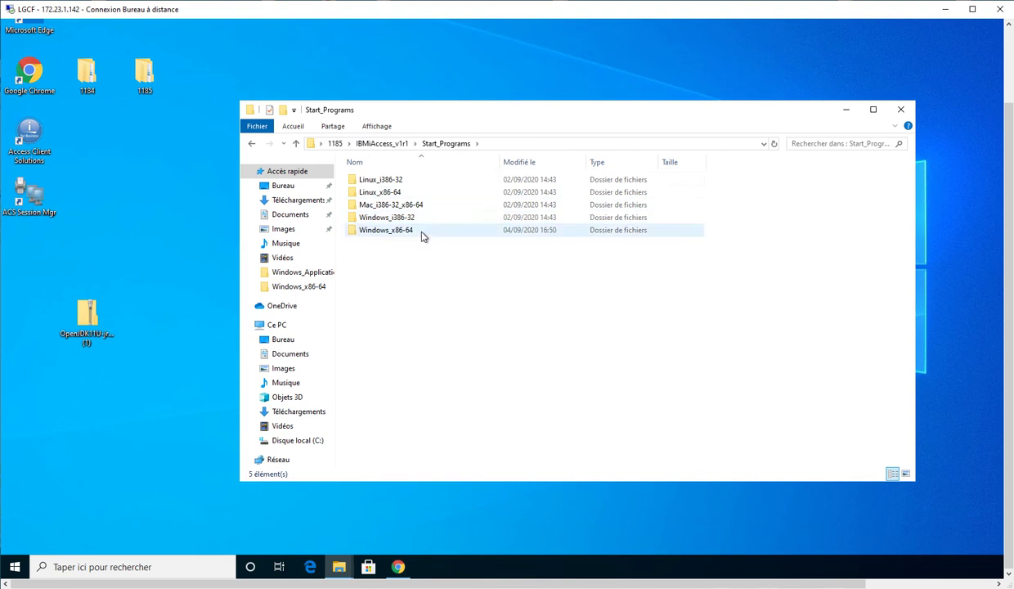
double_click(422, 233)
- Copy the jdk-11.0.8+10-jre folder from the desktop's OpenJDK archive into the installation source's Windows_x86-64 folder and close the archive
double_click(88, 323)
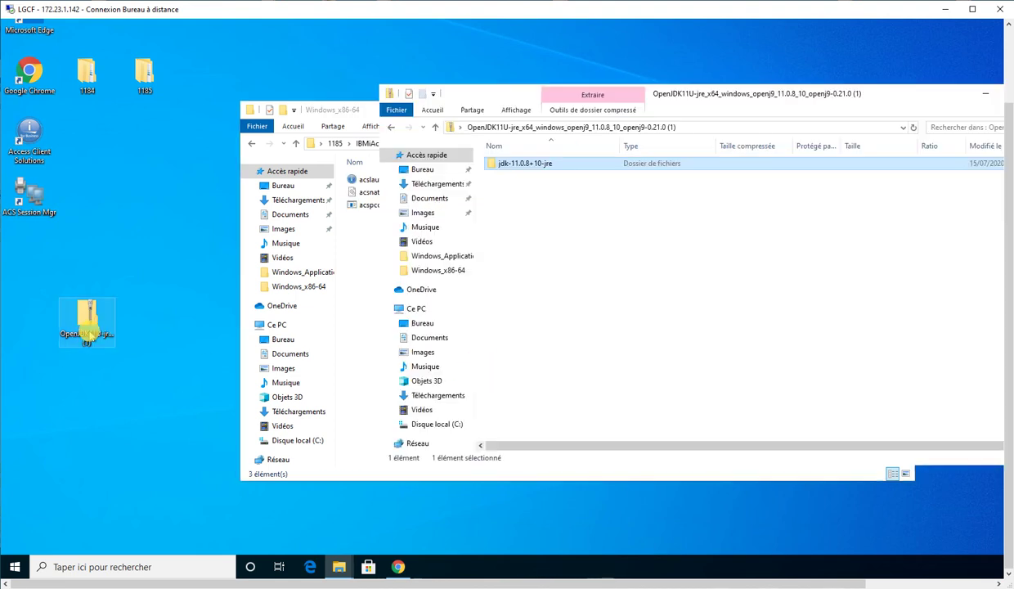
drag(516, 98, 594, 101)
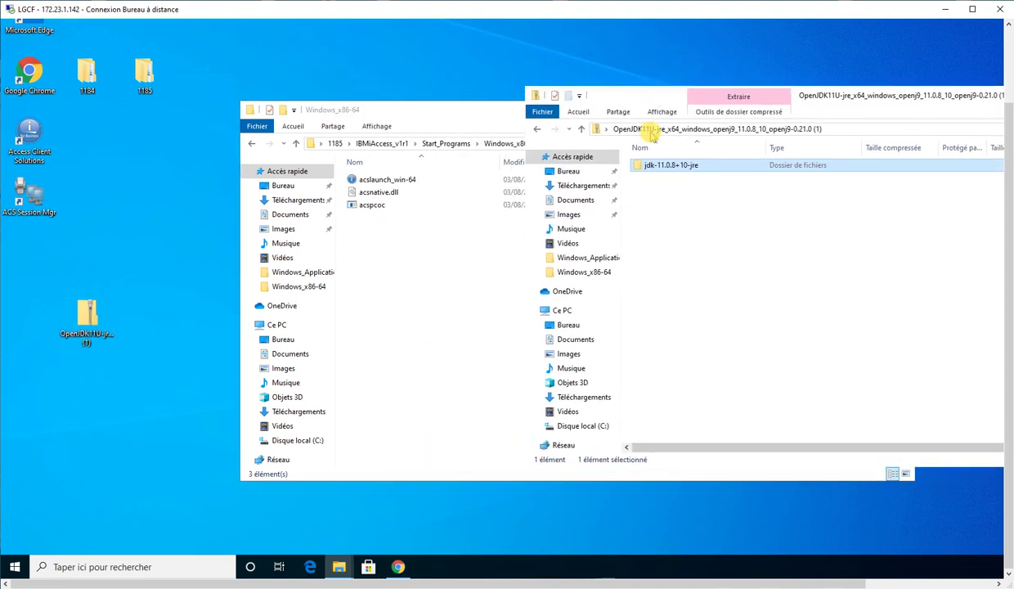
drag(589, 165, 434, 267)
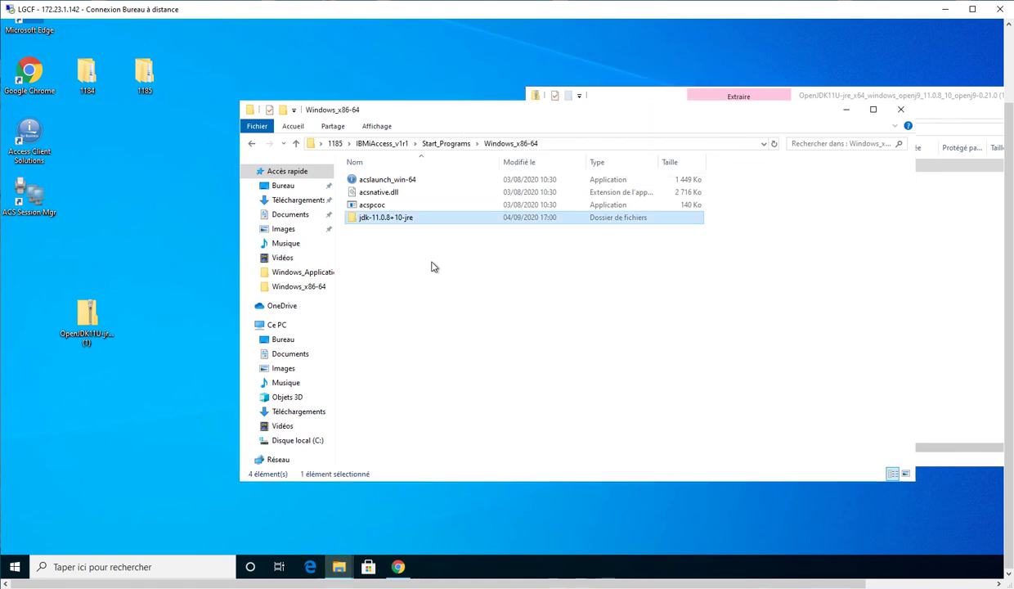
click(537, 97)
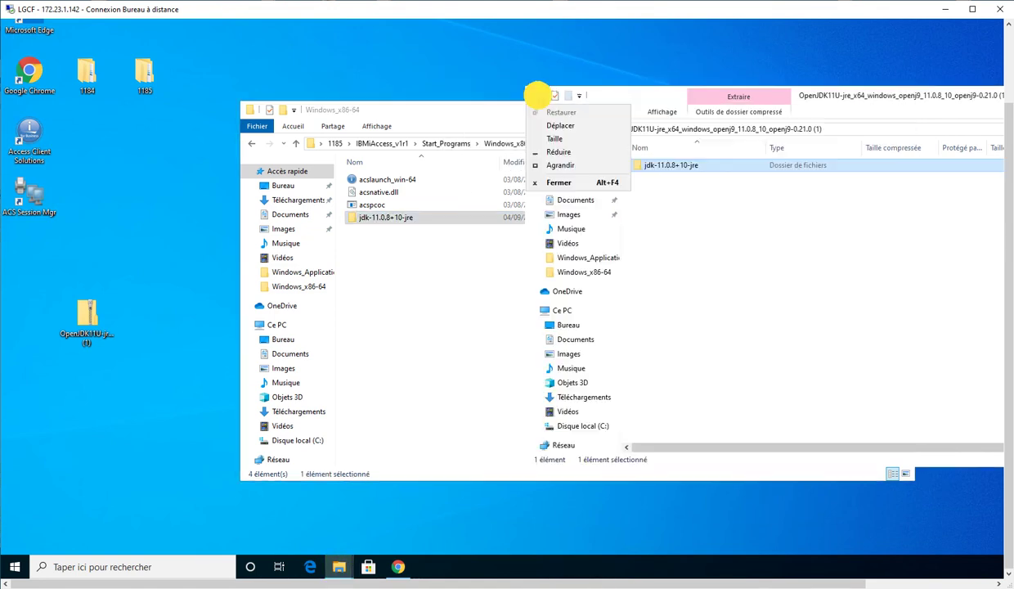
click(609, 181)
click(513, 284)
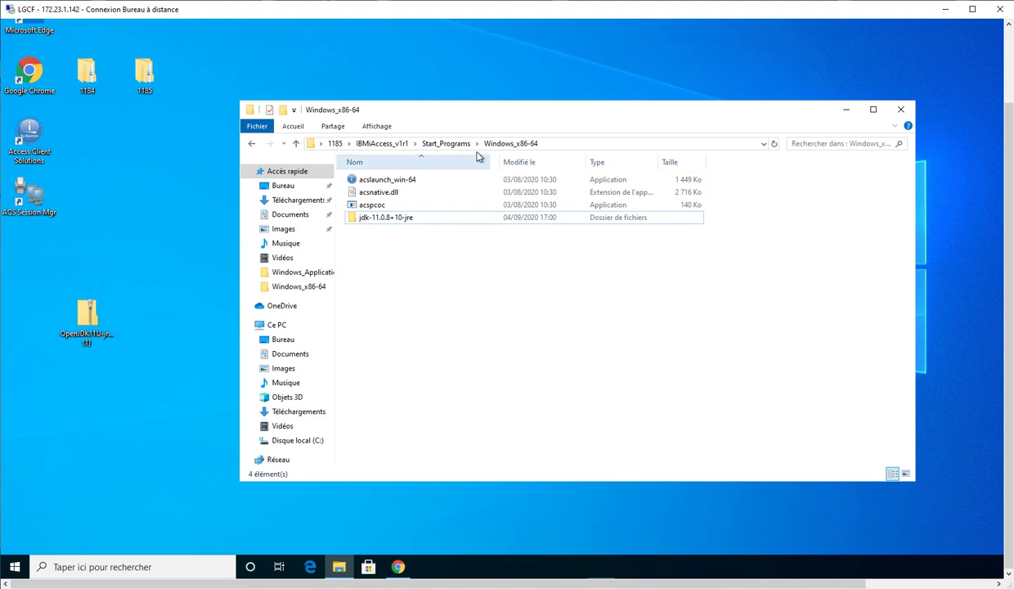
- Run the install_acs_64 script from the source's Windows_Application folder, acknowledge its completion, and minimize the folder
click(403, 143)
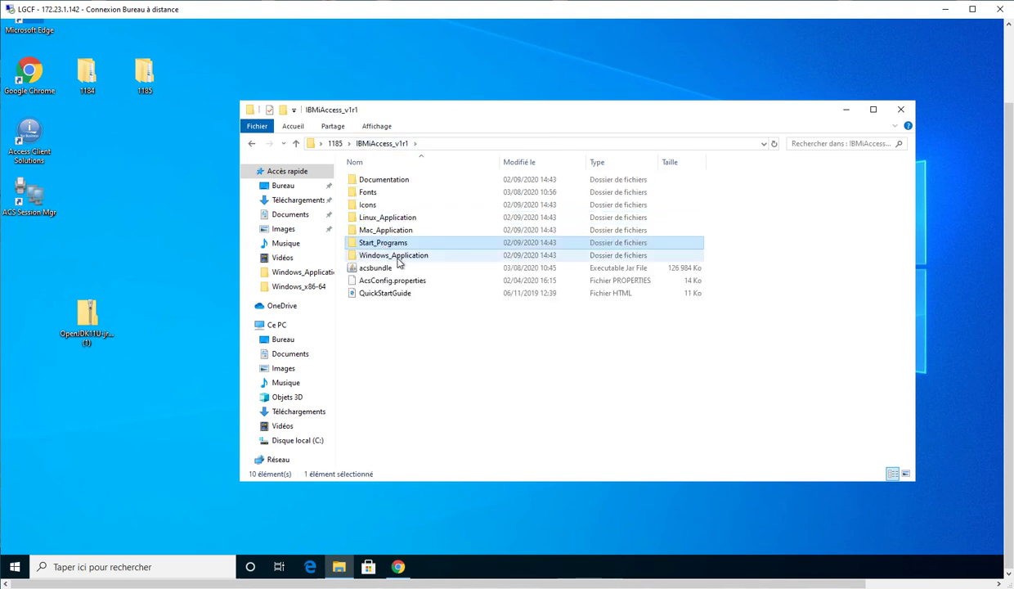
double_click(398, 258)
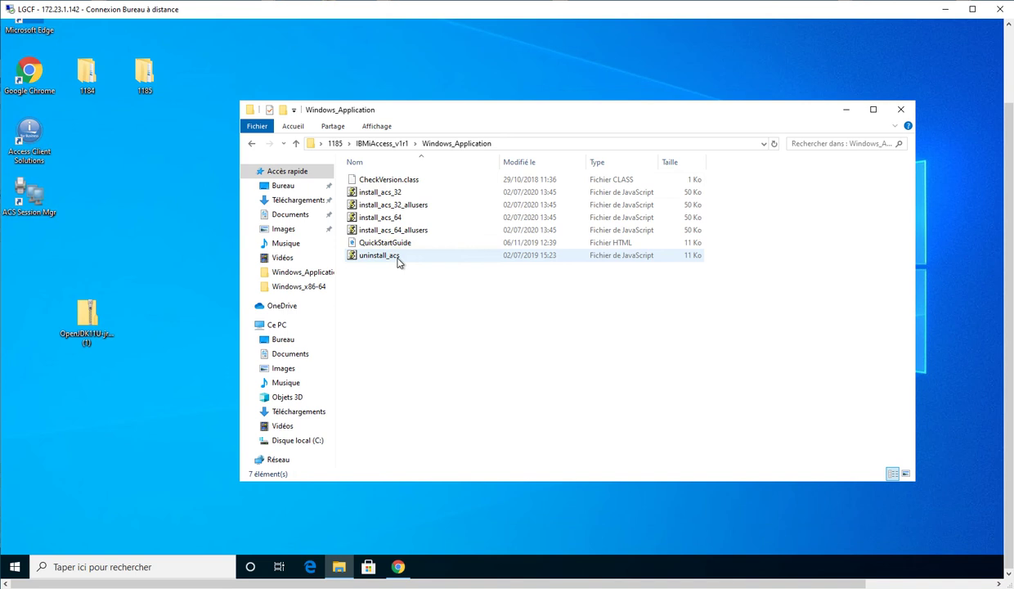
double_click(472, 219)
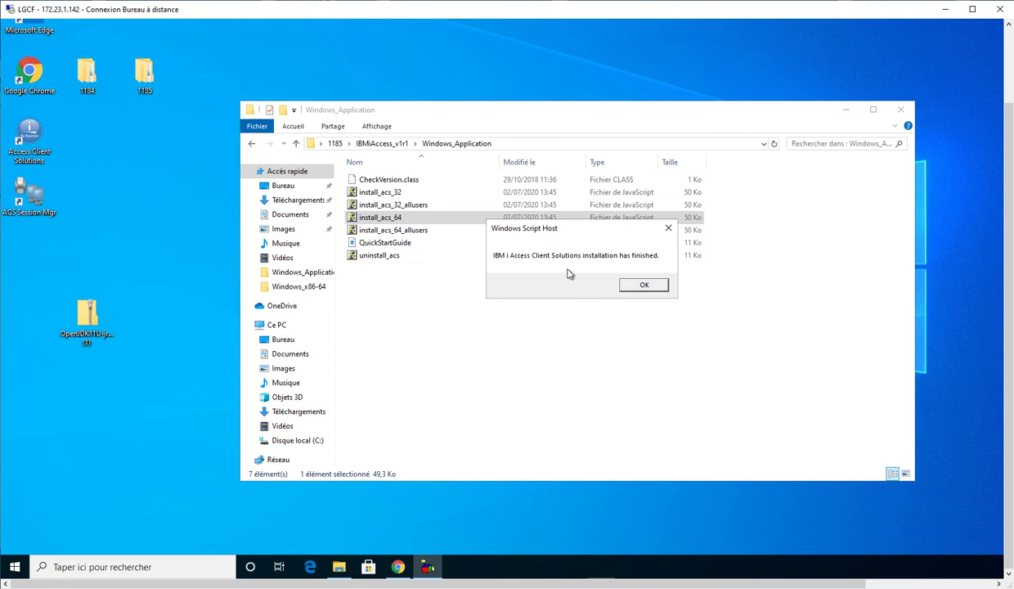
click(645, 286)
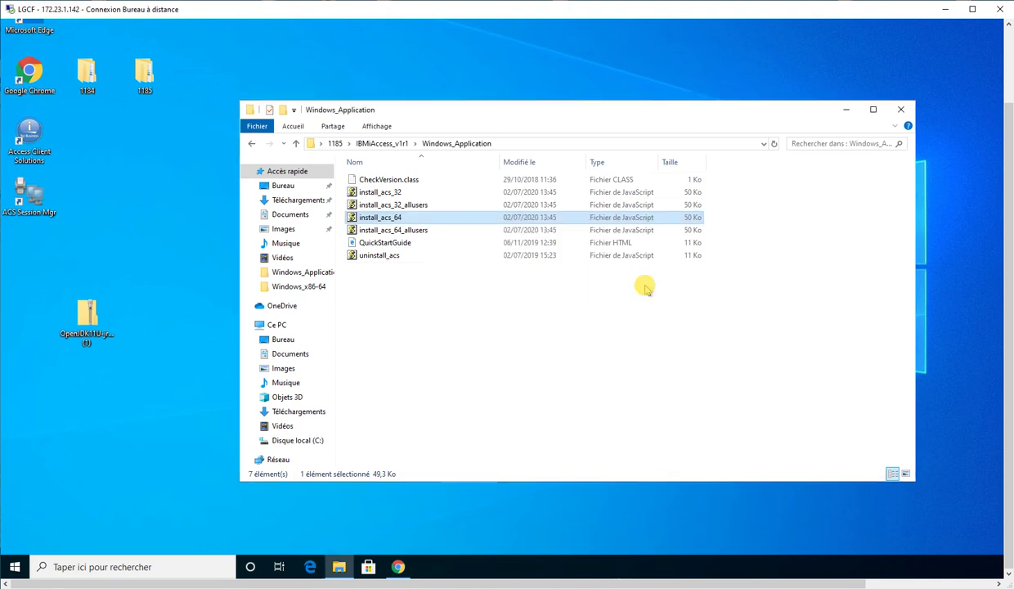
click(844, 109)
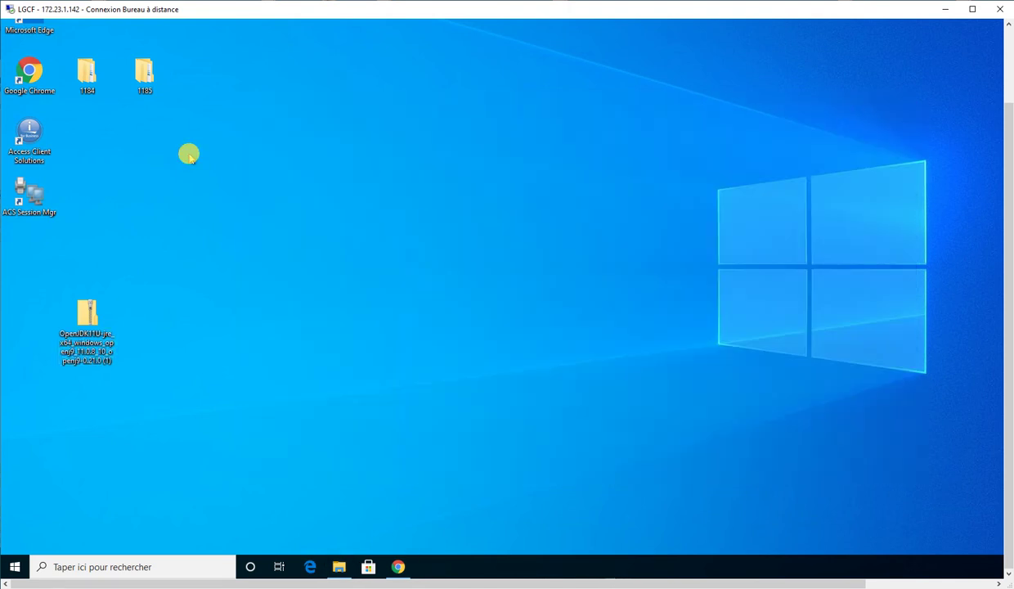
- Launch the reinstalled Access Client Solutions and check the Java version, vendor and java.home path in its A propos information
double_click(38, 143)
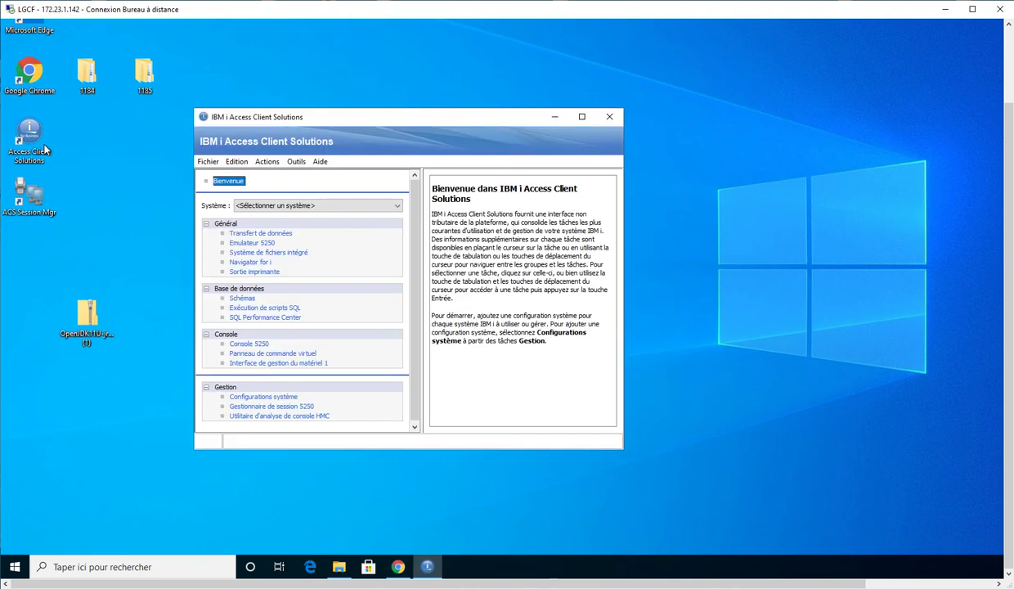
click(319, 161)
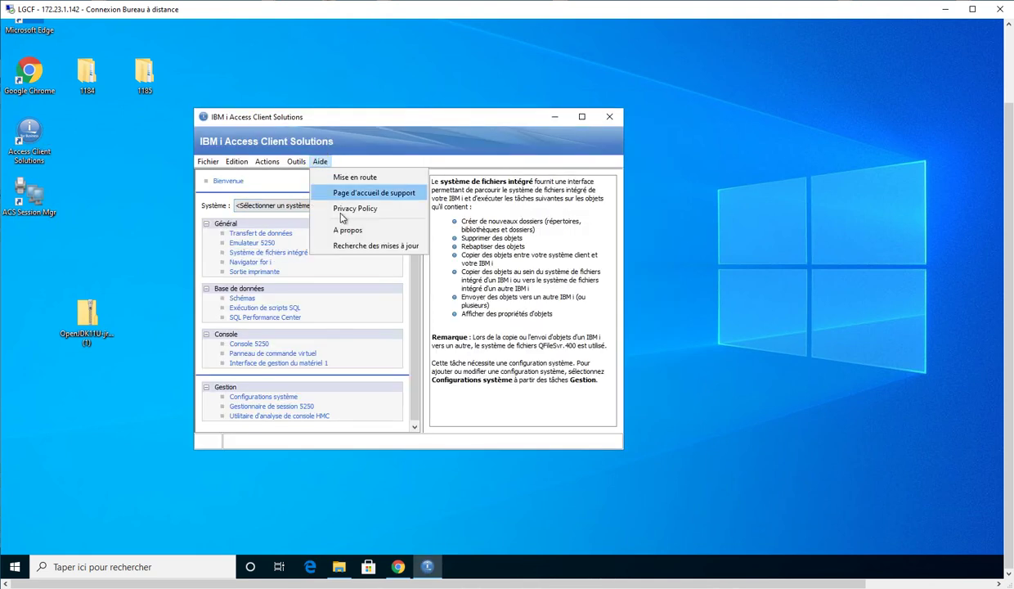
click(378, 231)
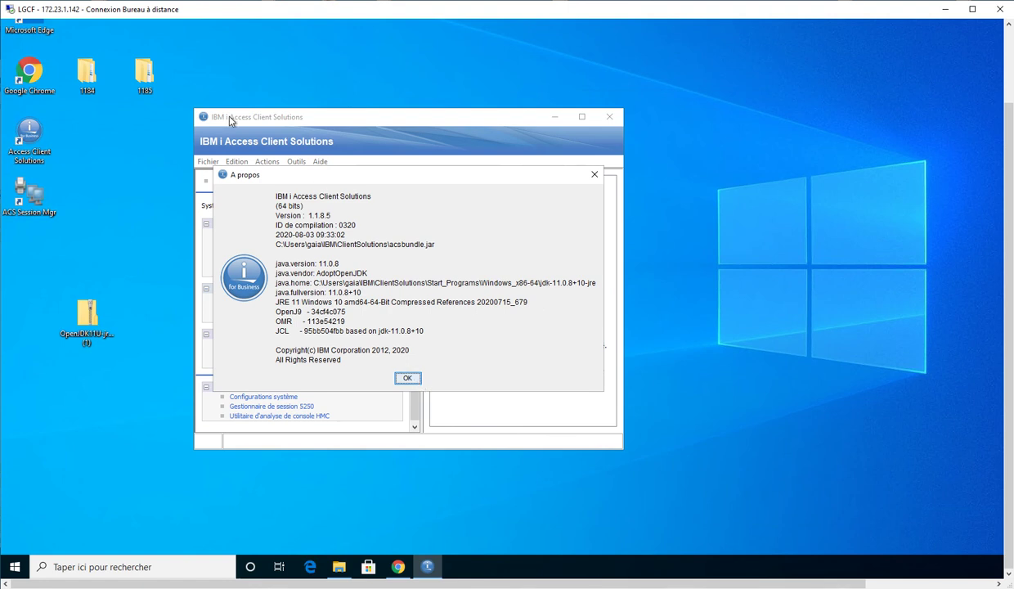
click(150, 66)
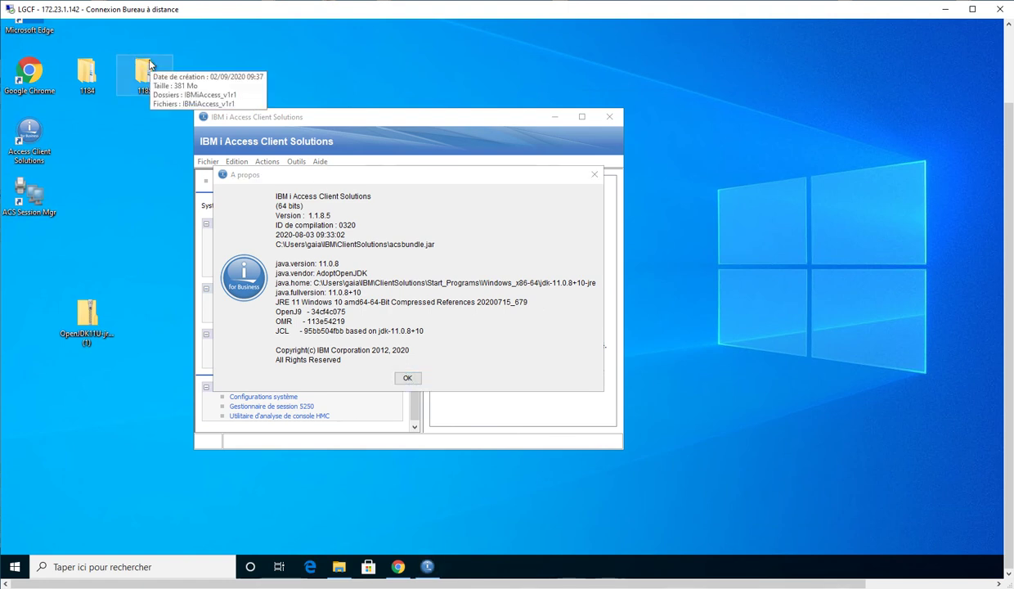
click(238, 174)
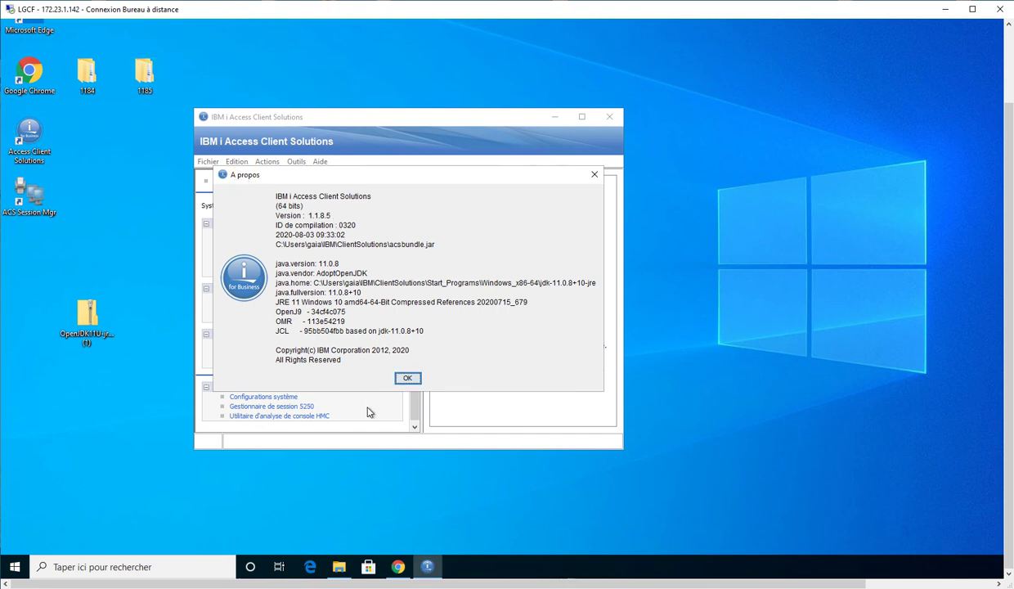
click(408, 378)
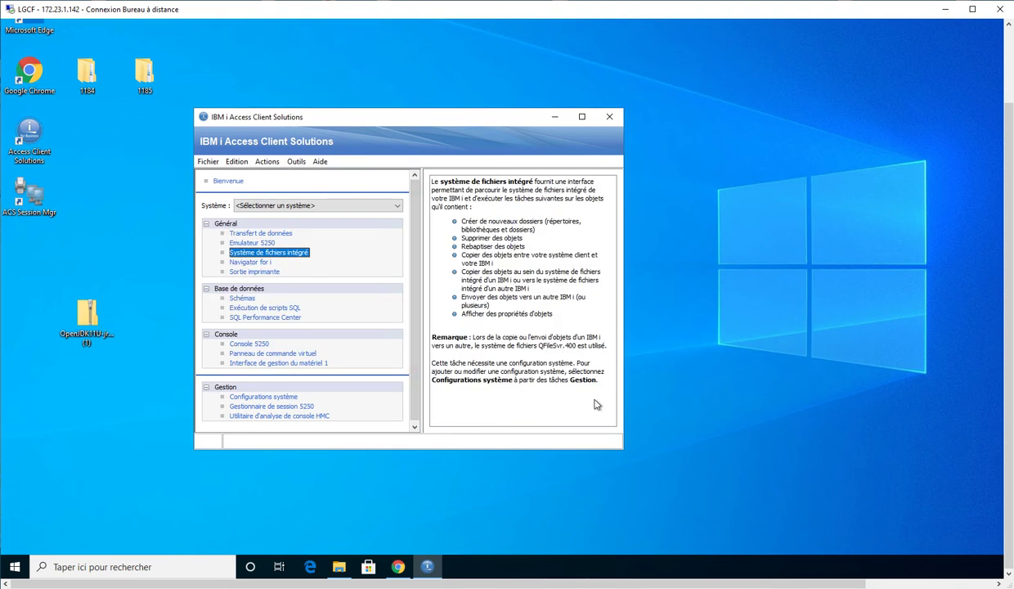
click(245, 344)
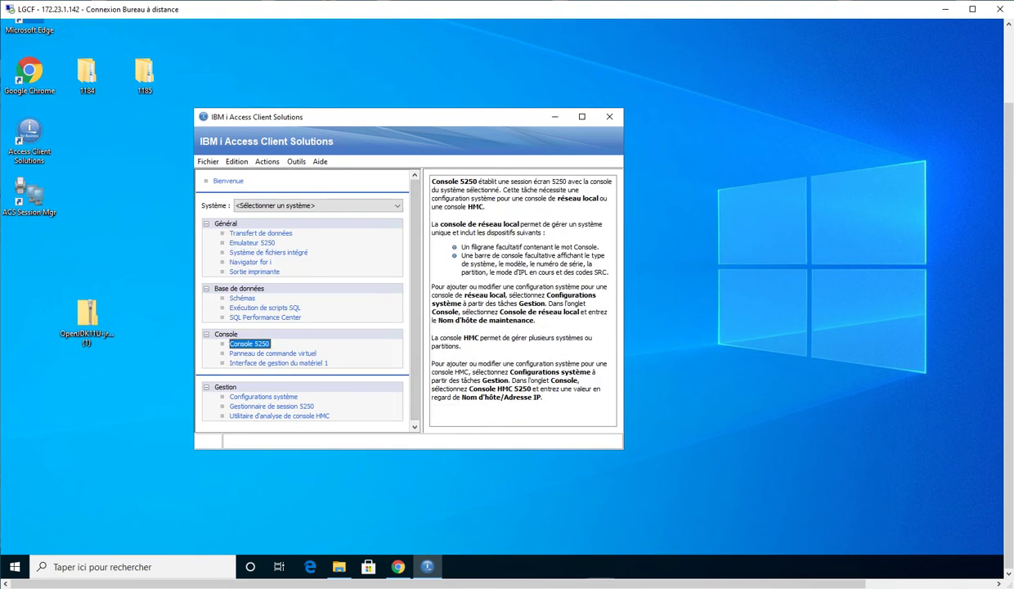